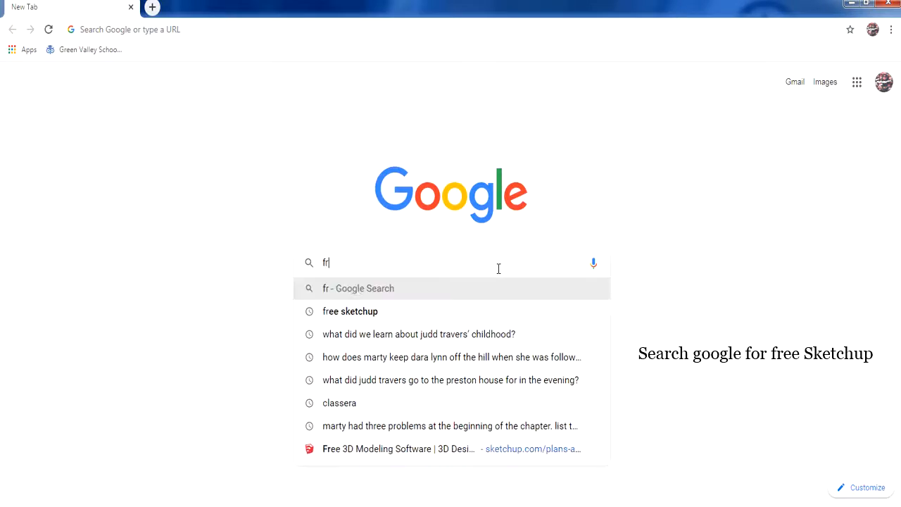
- Search Google for "free sketchup" and launch the free SketchUp web modeler from its official page
click(452, 307)
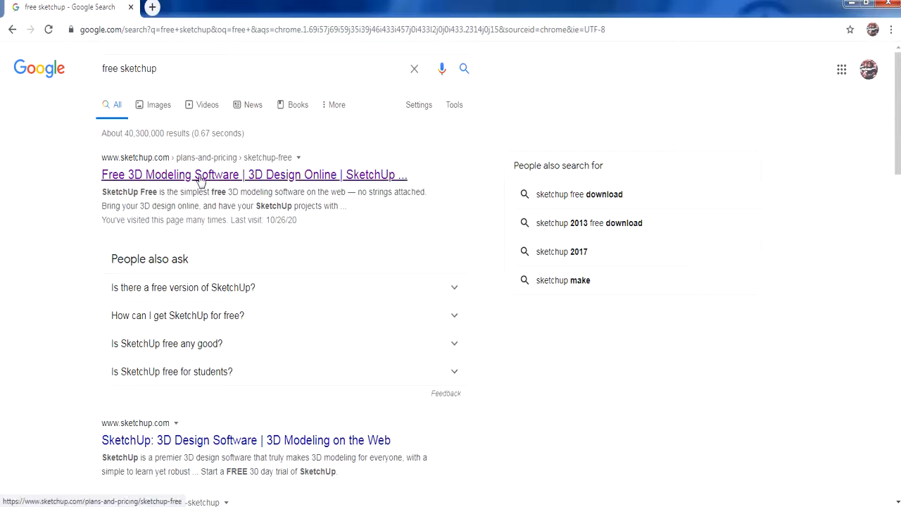
click(241, 176)
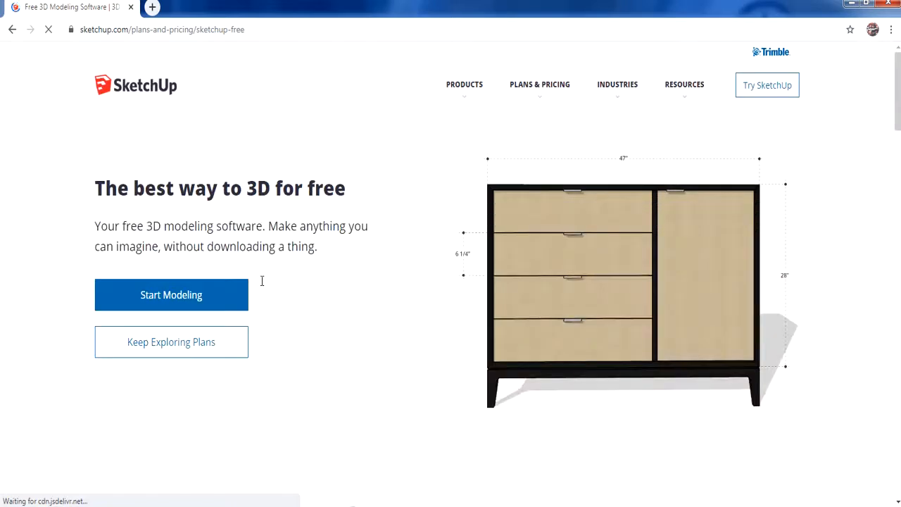
click(225, 295)
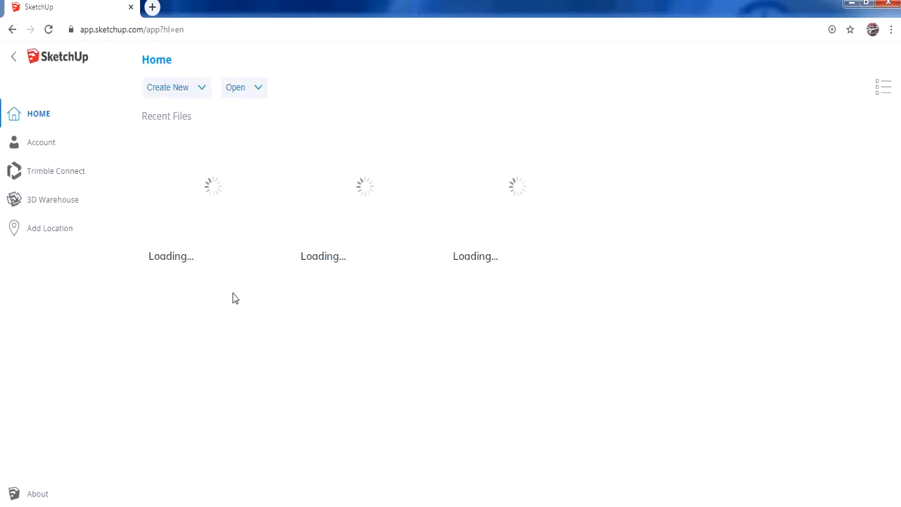
- Create a new model from Simple Template - Feet and Inches and remove the default woman figure
click(190, 91)
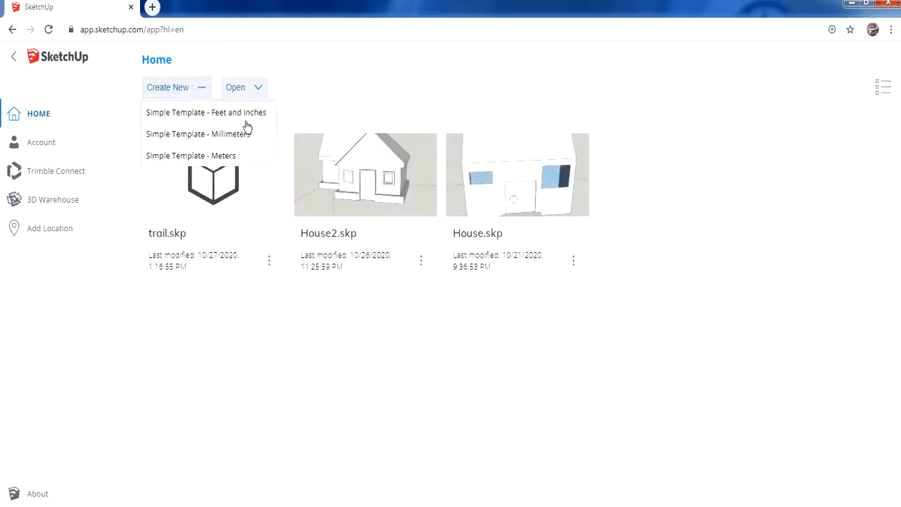
click(185, 114)
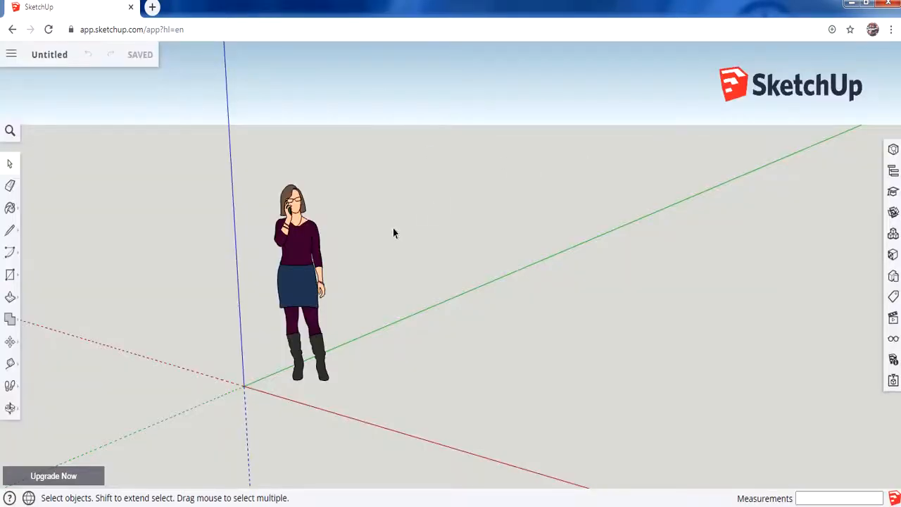
click(299, 254)
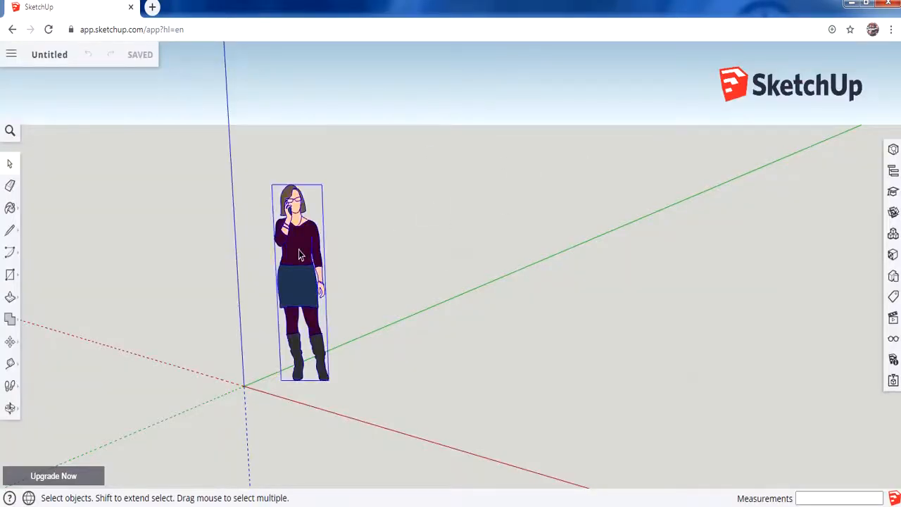
right_click(299, 254)
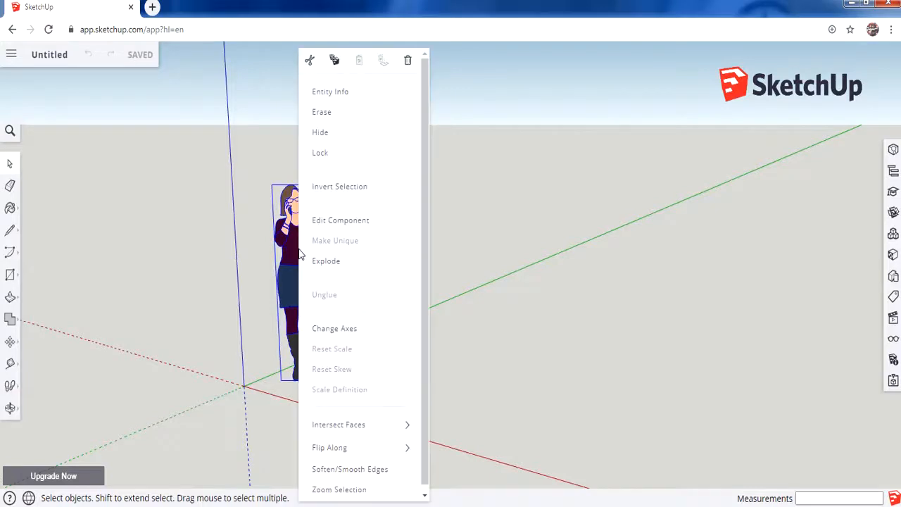
click(330, 125)
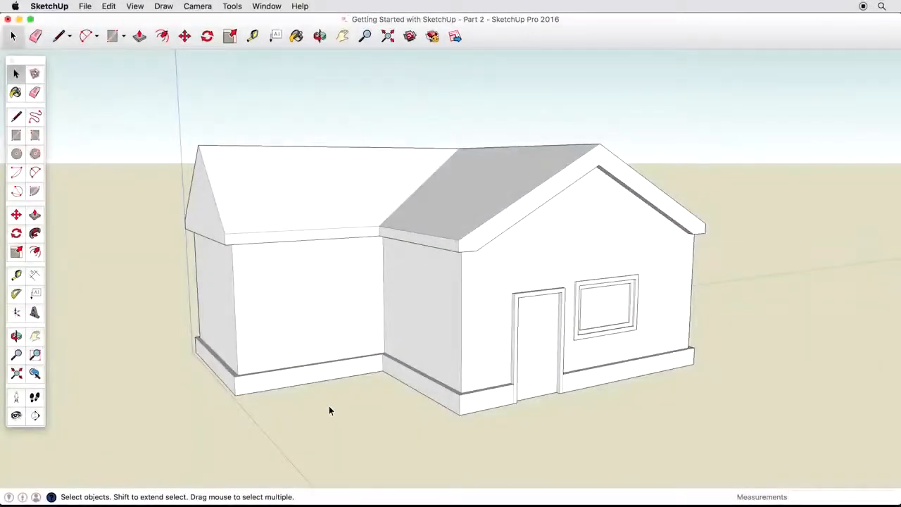
middle_drag(291, 367, 318, 370)
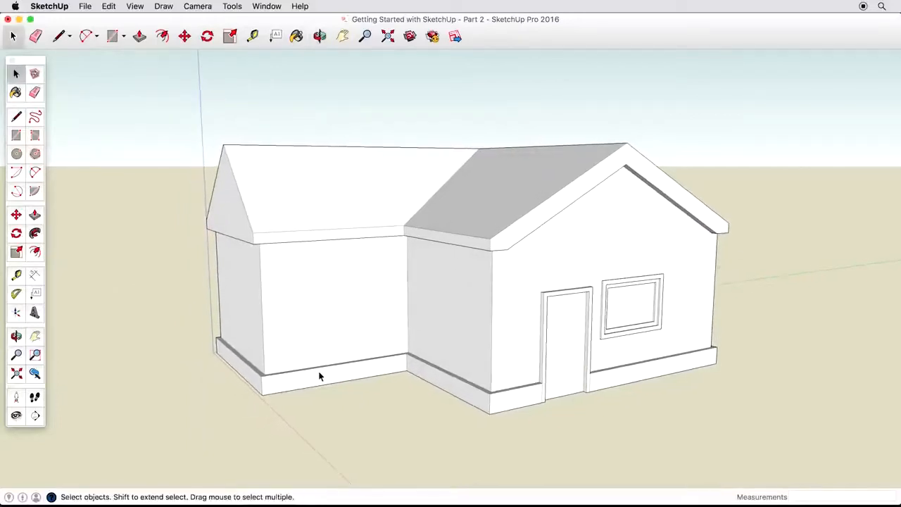
key(z)
drag(335, 350, 296, 292)
key(o)
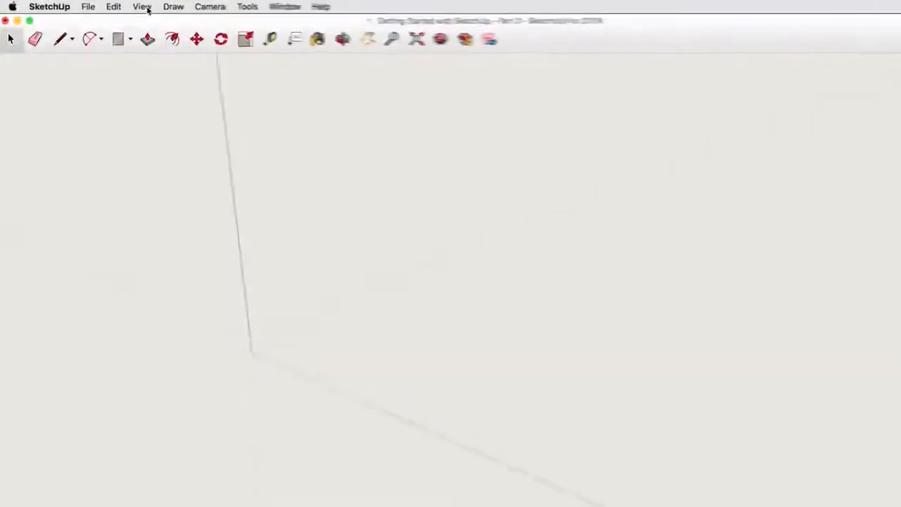
- Display the Large Tool Set palette
click(137, 6)
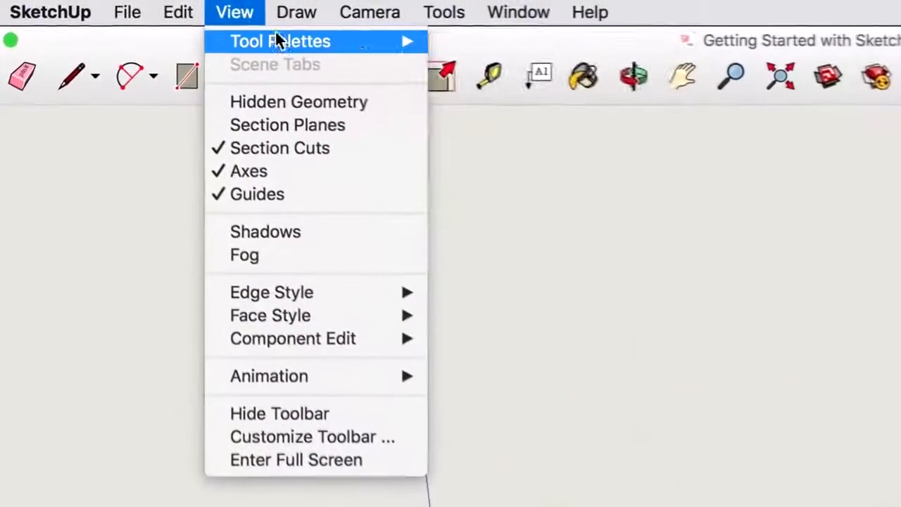
mouse_move(293, 30)
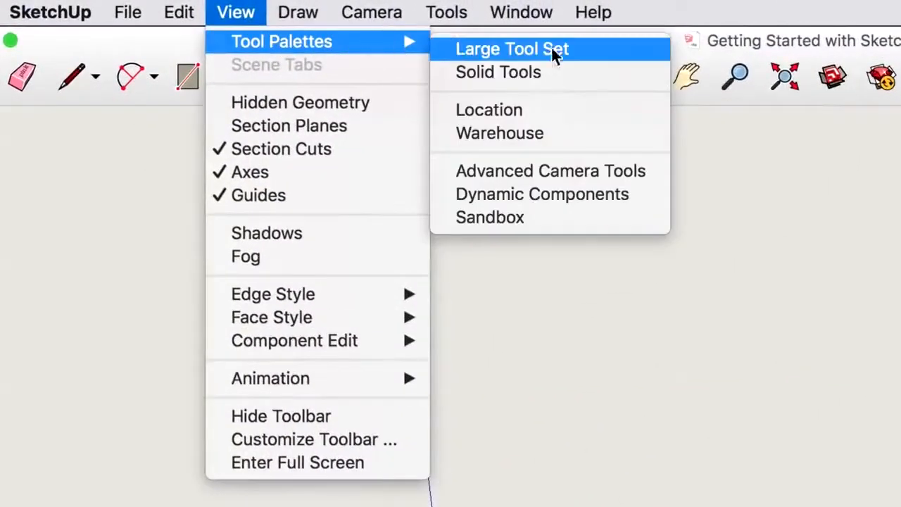
click(617, 55)
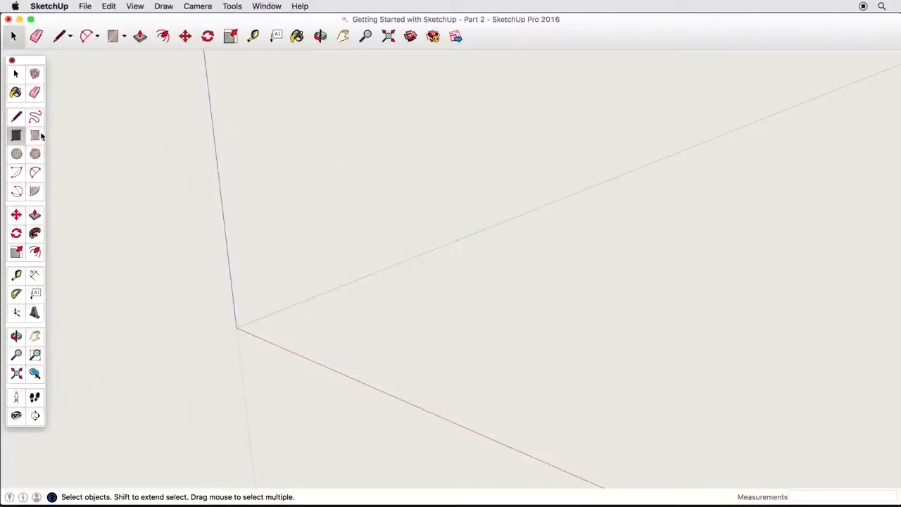
- Draw a freehand rectangle on the ground beside the origin, and undo it
click(13, 137)
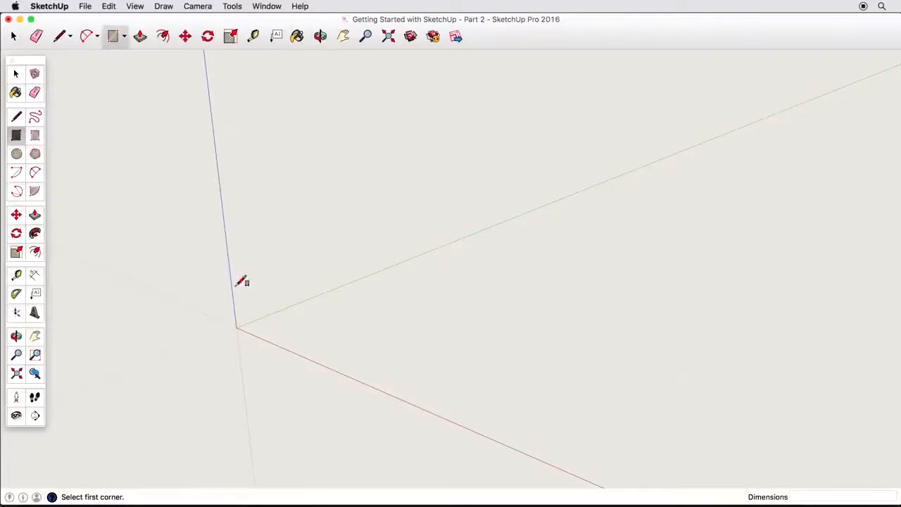
click(250, 328)
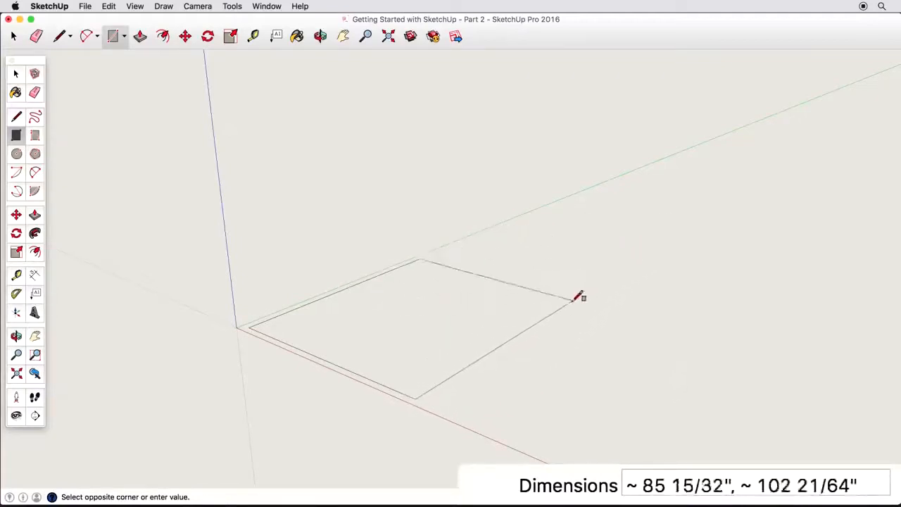
click(590, 284)
mouse_move(575, 287)
middle_down()
mouse_move(486, 350)
mouse_move(484, 378)
mouse_move(477, 340)
middle_up()
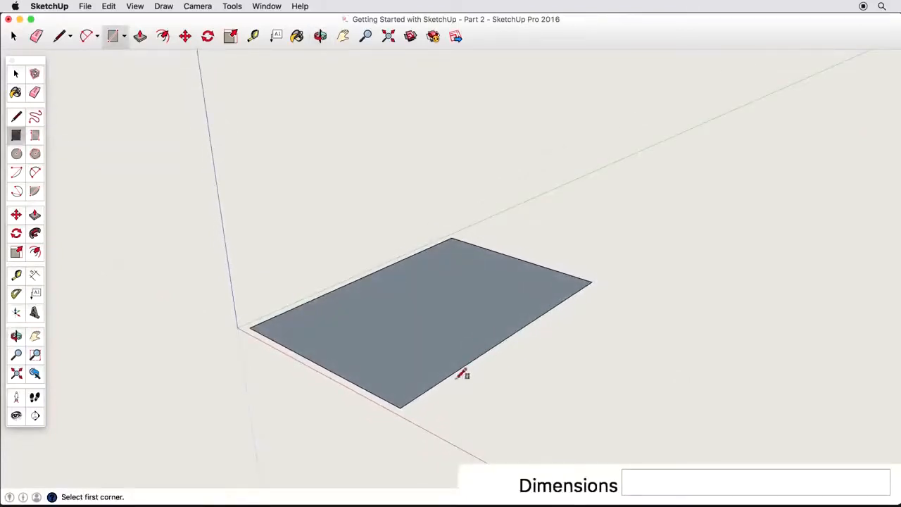
click(109, 7)
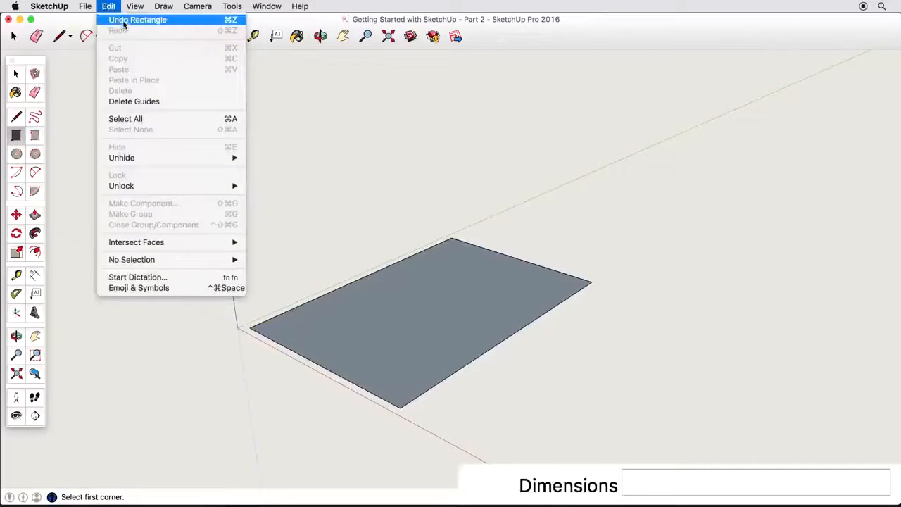
click(118, 19)
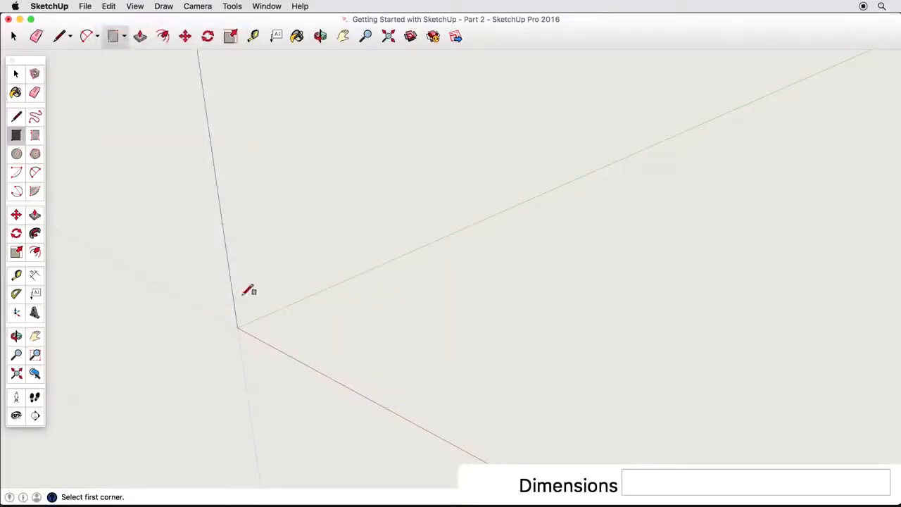
- Draw a 10' by 20' rectangle on the ground, starting beside the origin
click(245, 328)
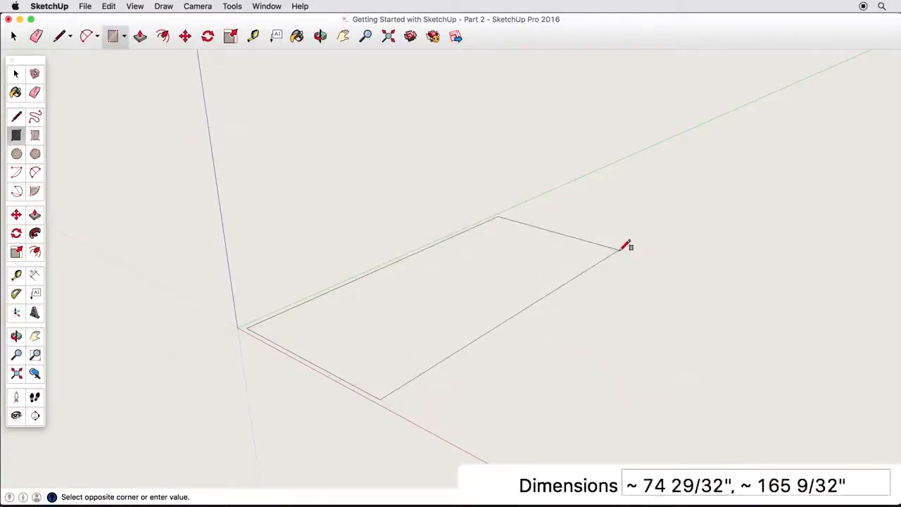
text(10')
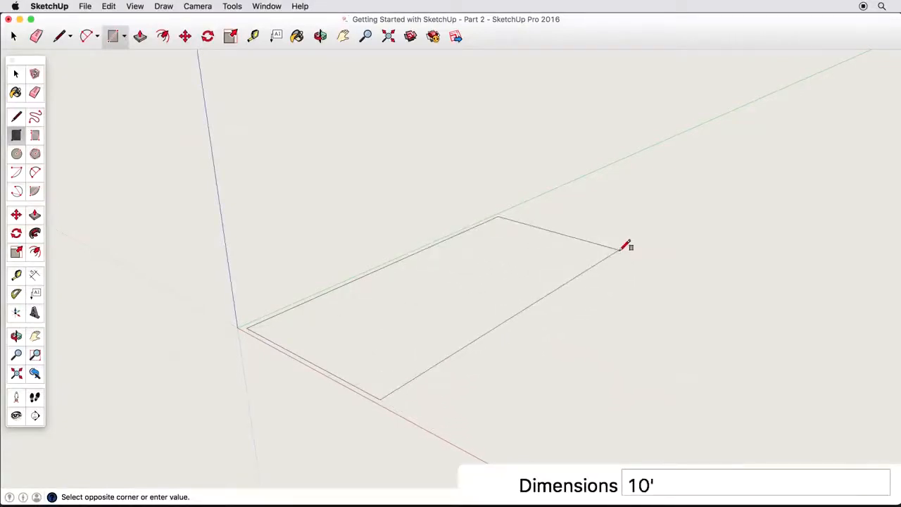
text(,20')
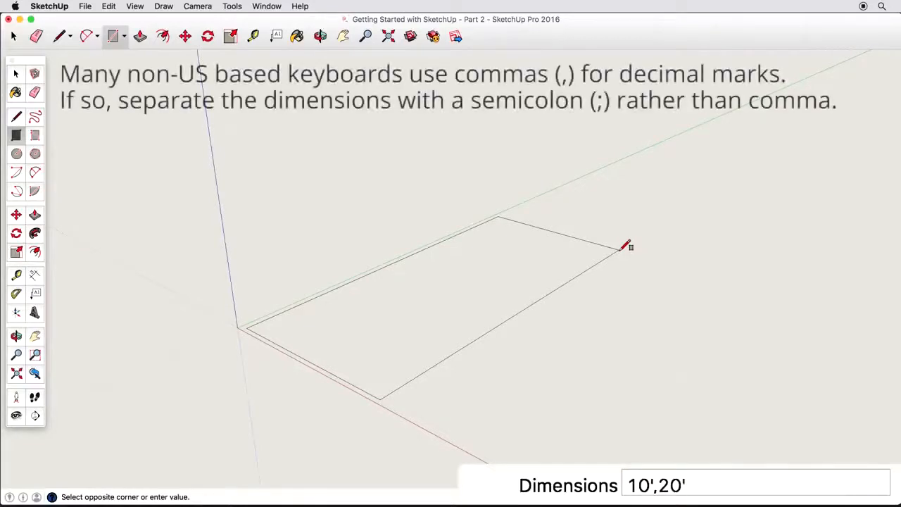
key(Return)
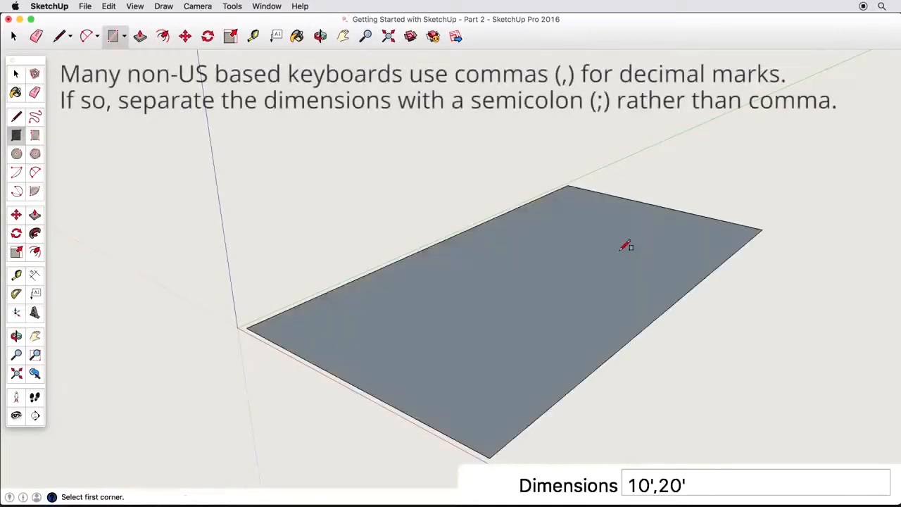
middle_drag(604, 256, 486, 300)
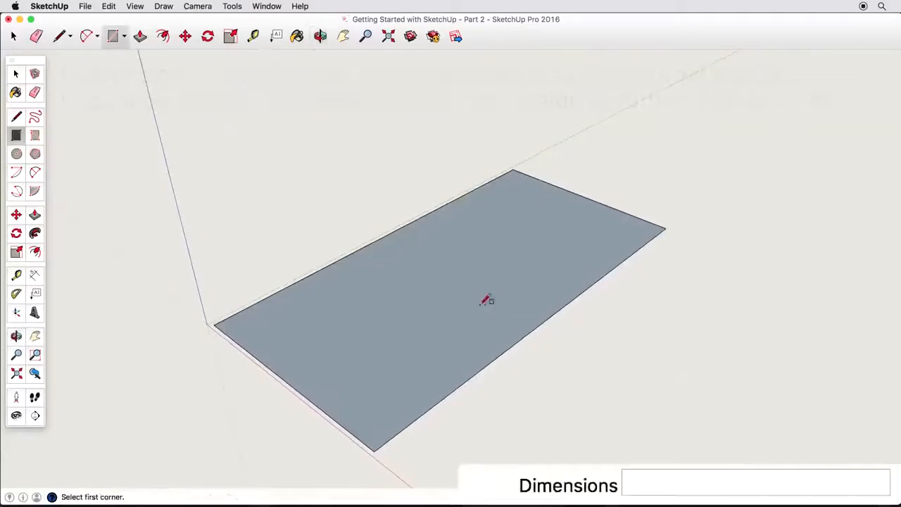
- Draw a 2 m line along the red axis, outward from the rectangle's corner farthest from the origin
click(17, 116)
click(666, 227)
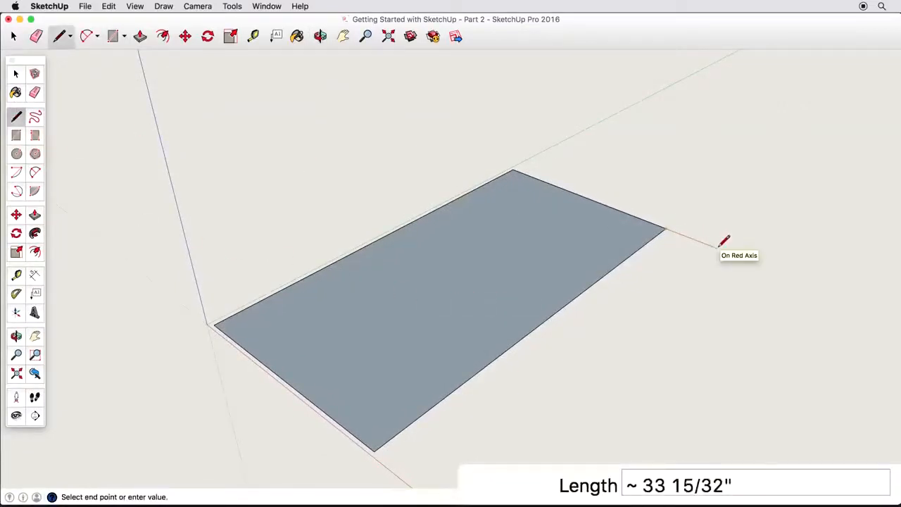
text(2m)
key(Return)
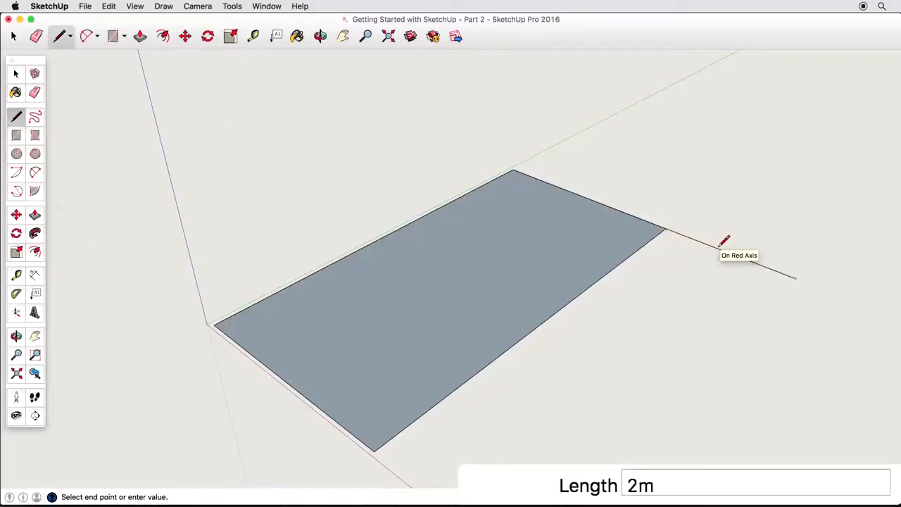
middle_drag(736, 252, 608, 275)
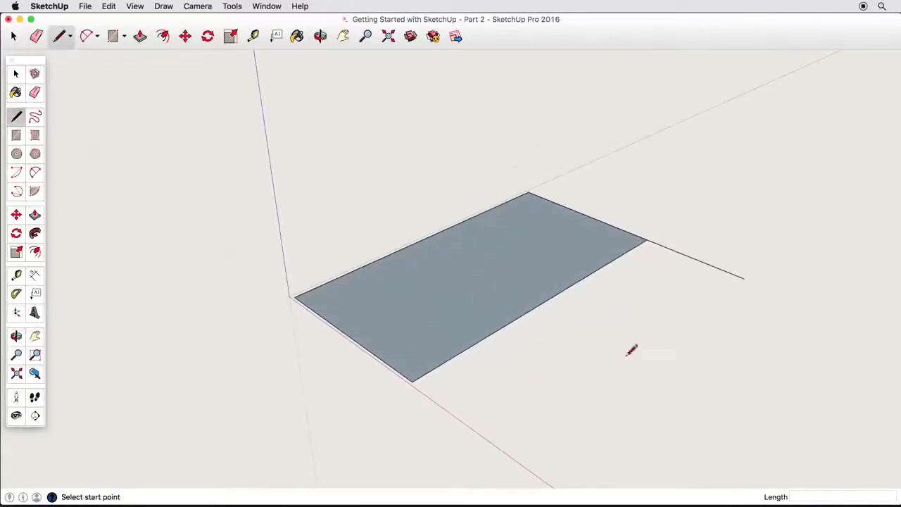
click(746, 278)
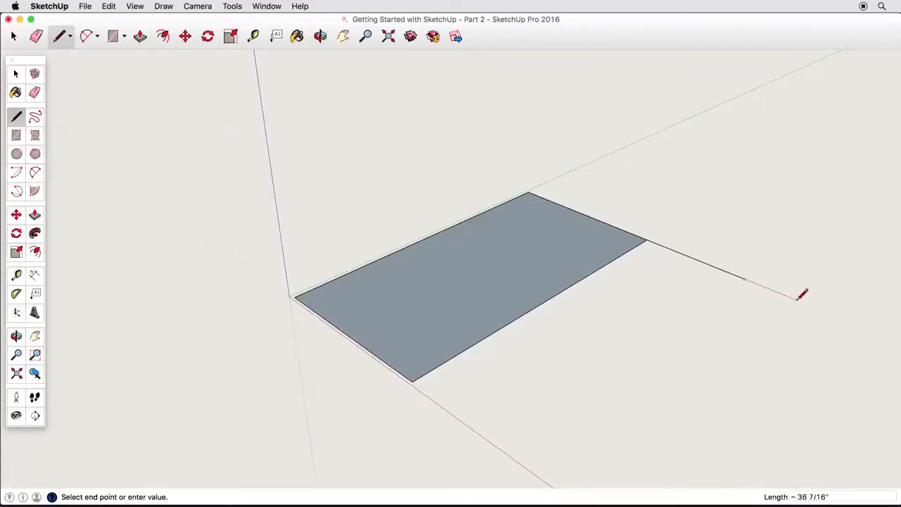
key(Escape)
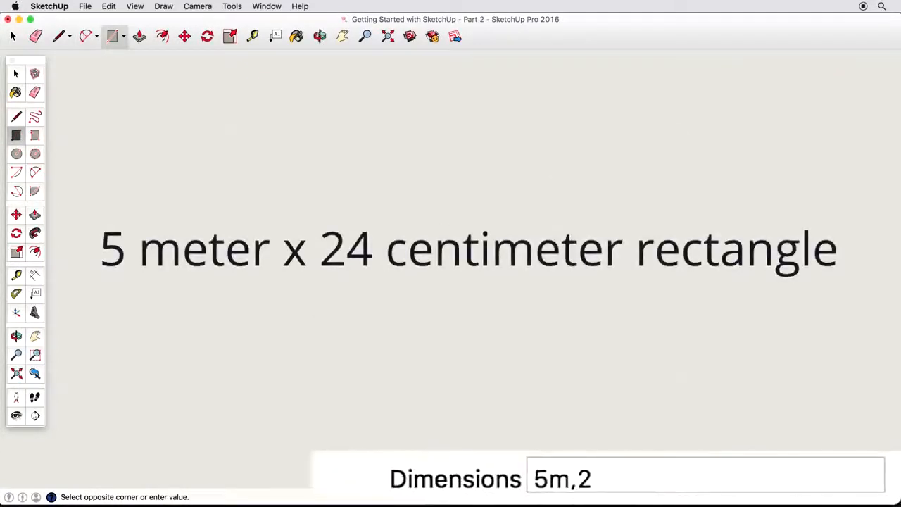
- Draw a 5 m by 24 cm rectangle and another rectangle with dimensions 6'3",7.5'
text(m)
key(Return)
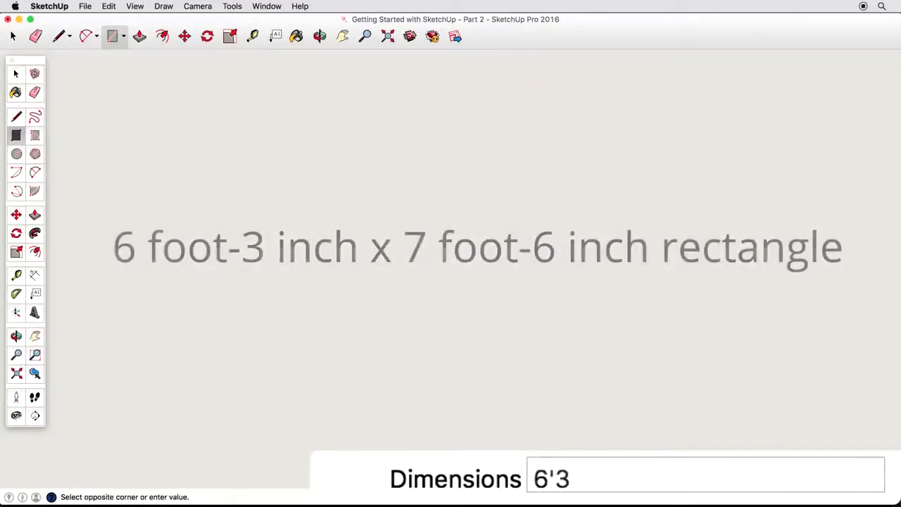
text(",7.5')
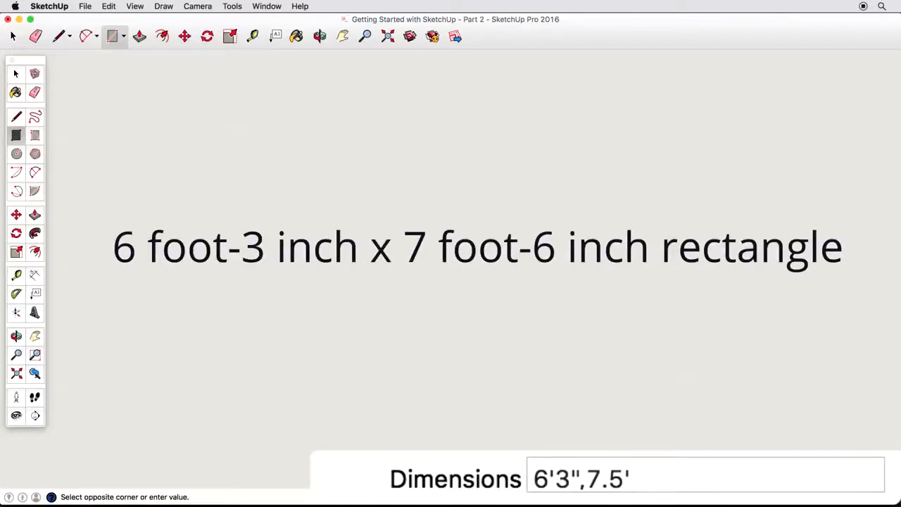
key(Return)
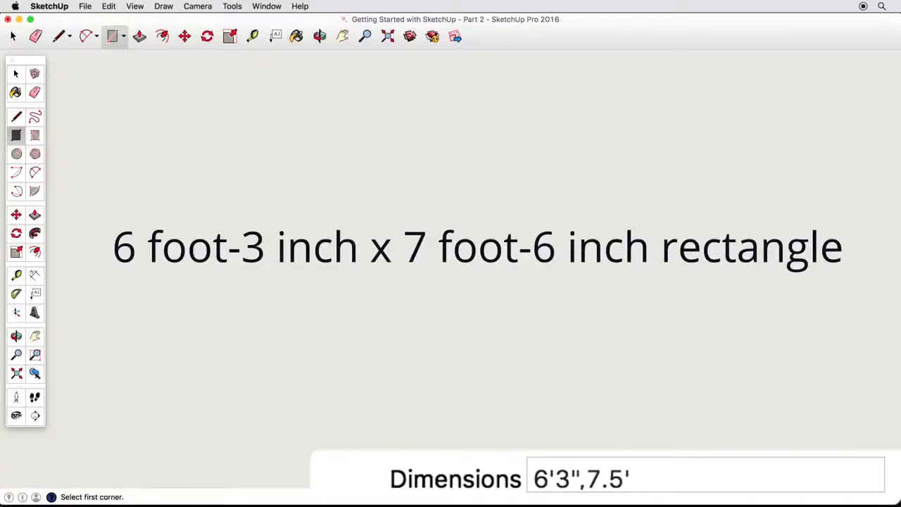
- Delete the practice rectangle together with the line attached to its corner
key(space)
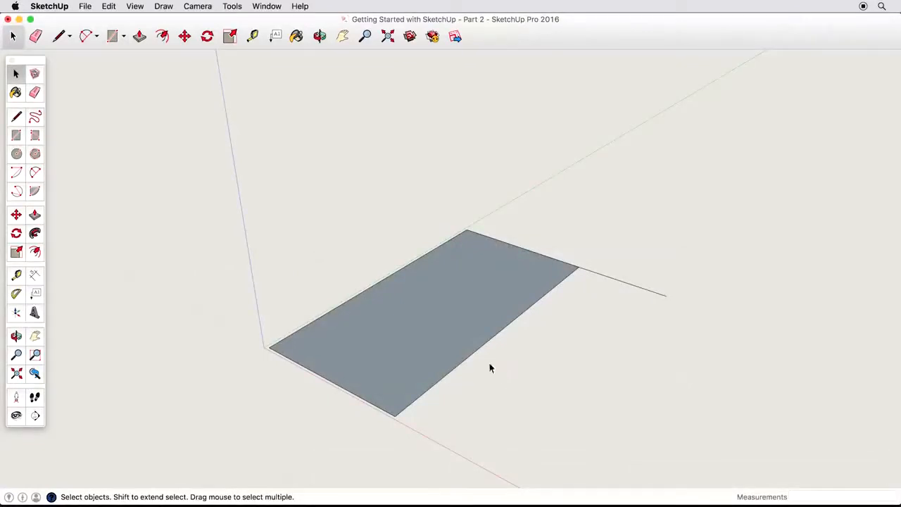
drag(116, 171, 774, 464)
key(Delete)
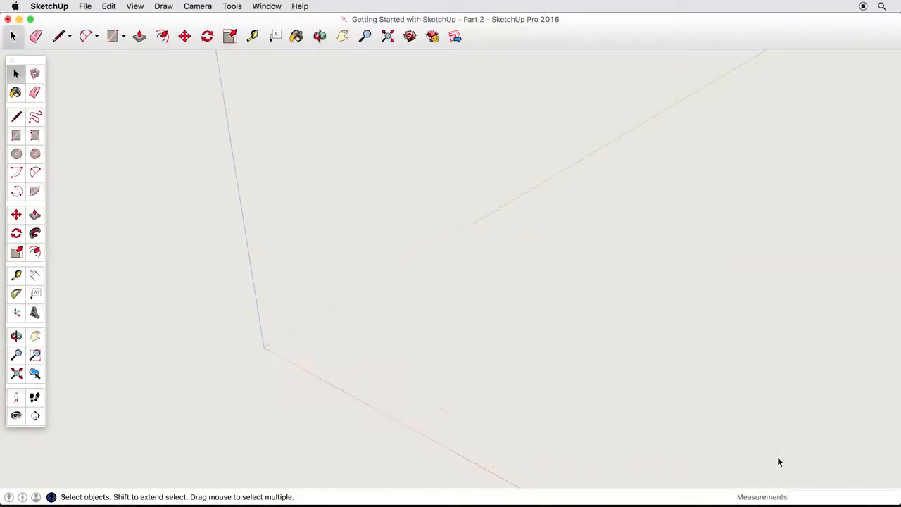
- Draw a 12' by 30' rectangle on the ground from the origin, with the longer side along the green axis
click(16, 134)
click(265, 346)
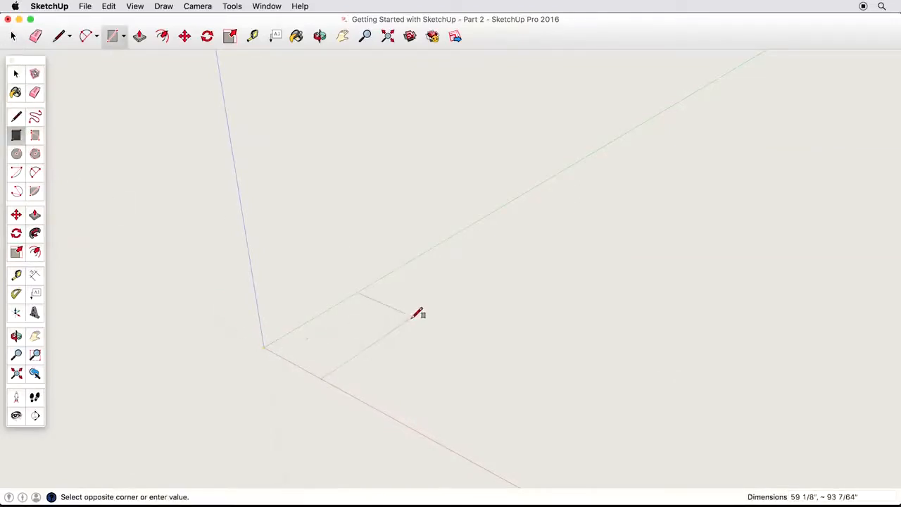
text(12',30)
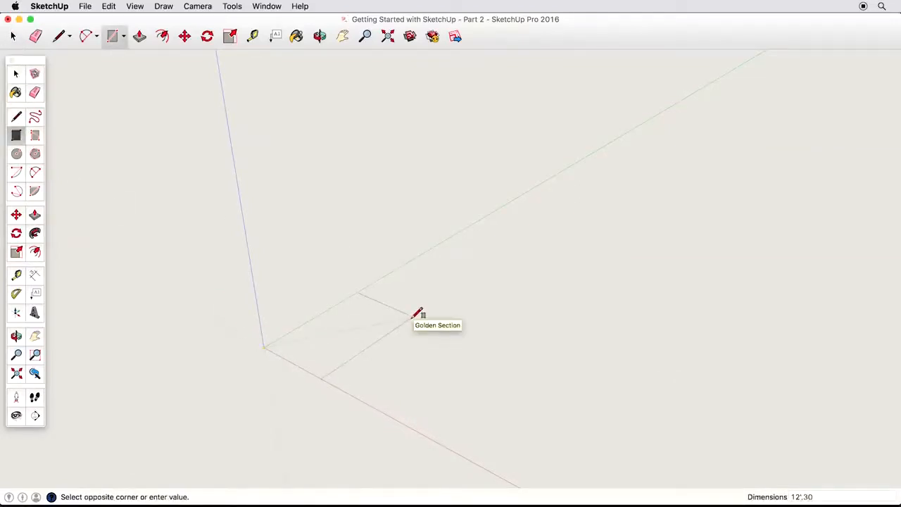
text(')
key(Return)
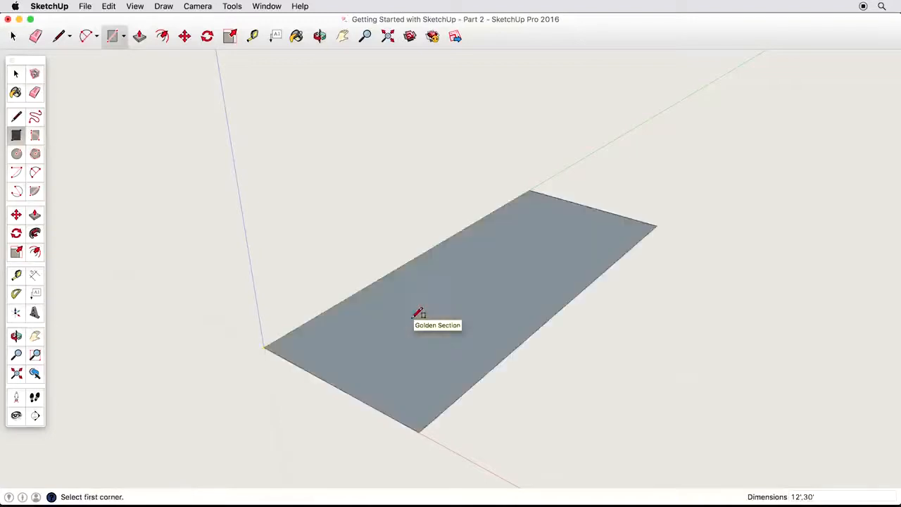
- Draw a 20',10' rectangle from the first rectangle's corner farthest from the origin and erase the edge between them to form an L-shaped face
click(657, 226)
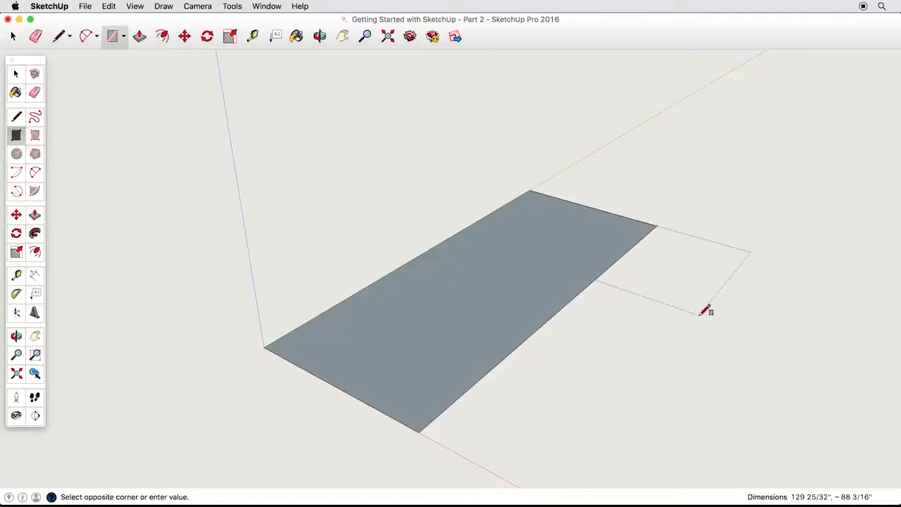
text(20',10)
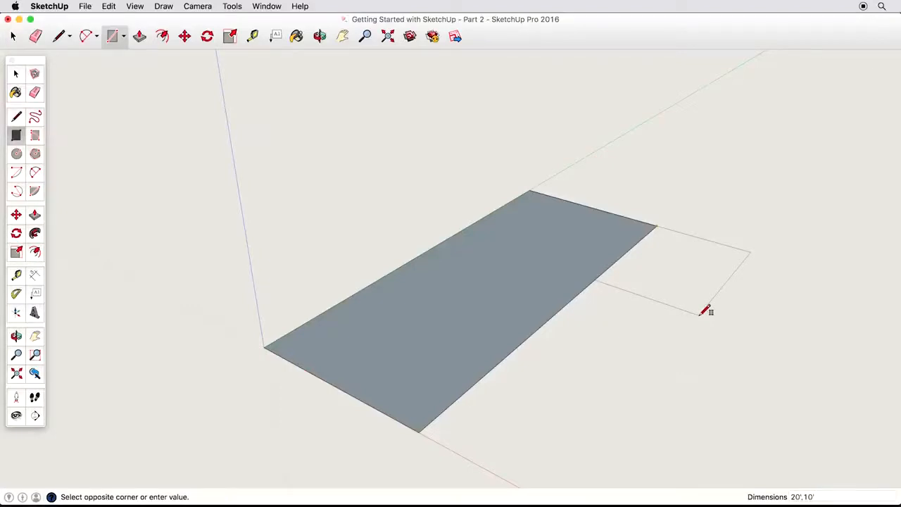
key(Return)
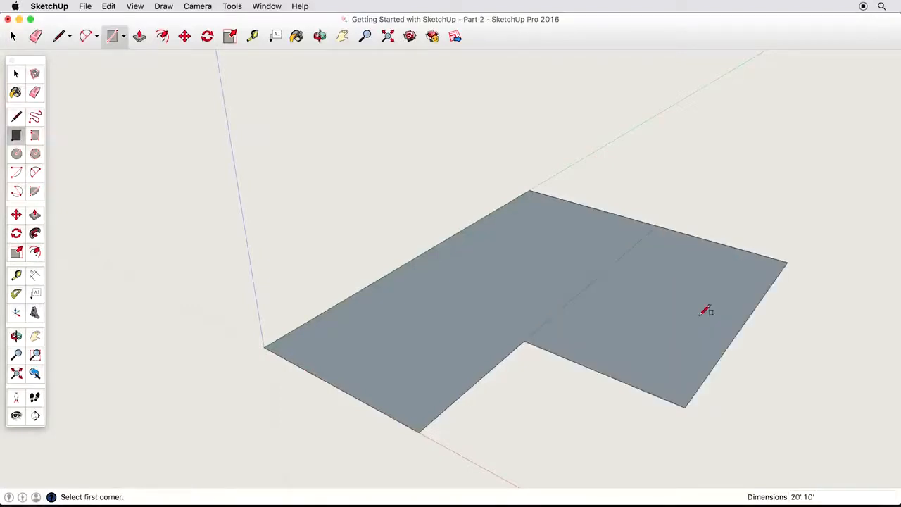
click(35, 93)
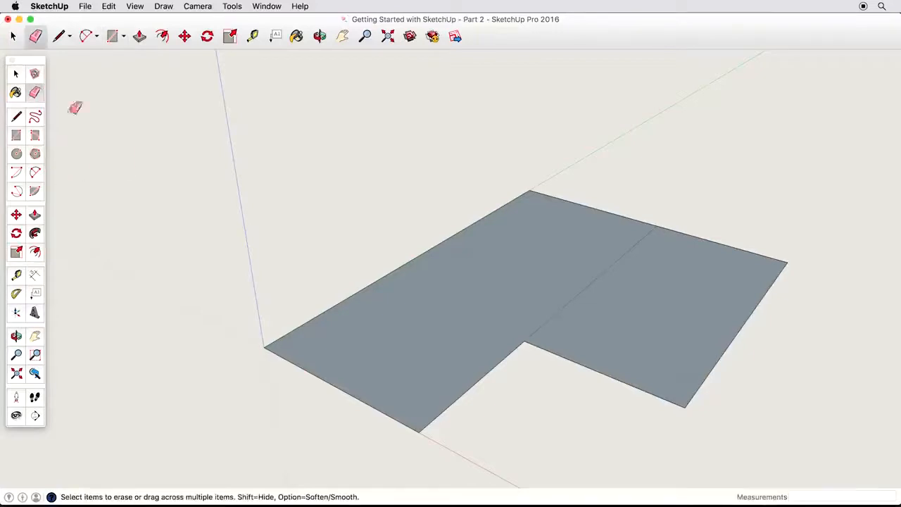
click(585, 297)
- Push/Pull the L-shaped face upward 10' to form the house walls
click(35, 214)
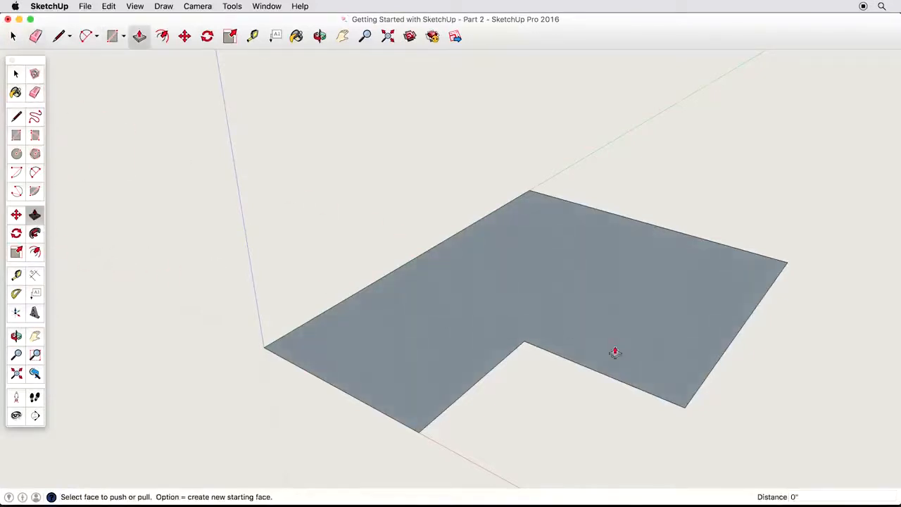
middle_drag(614, 352, 573, 330)
drag(599, 338, 600, 200)
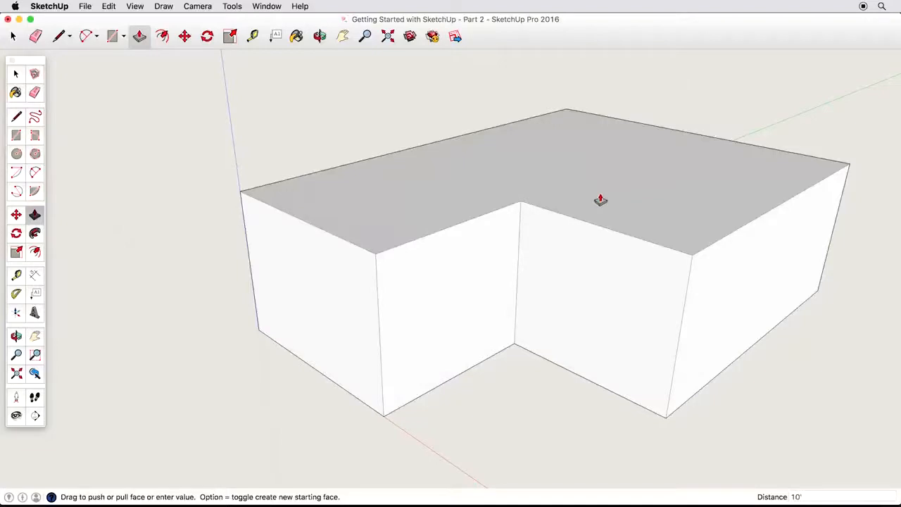
key(Return)
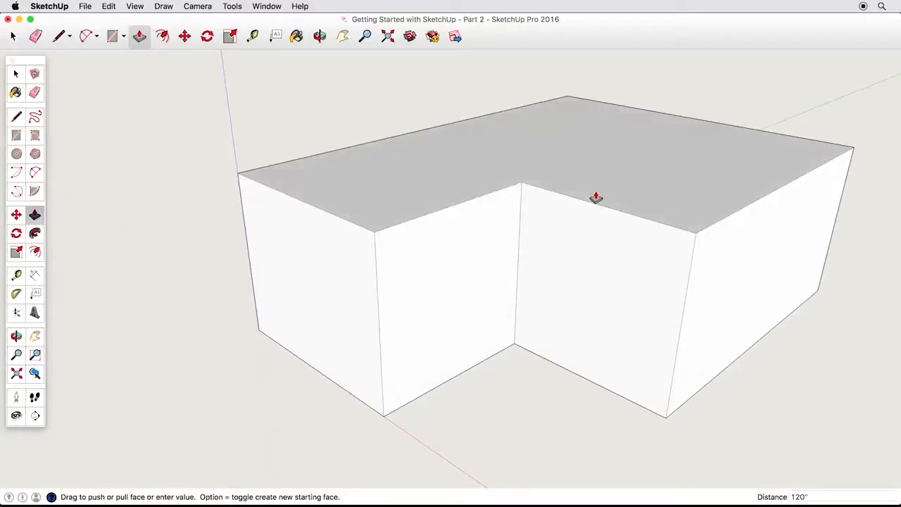
- Draw an L-shaped ridge line across the top face between the midpoints of its two end edges, parallel to the green and red axes
click(17, 117)
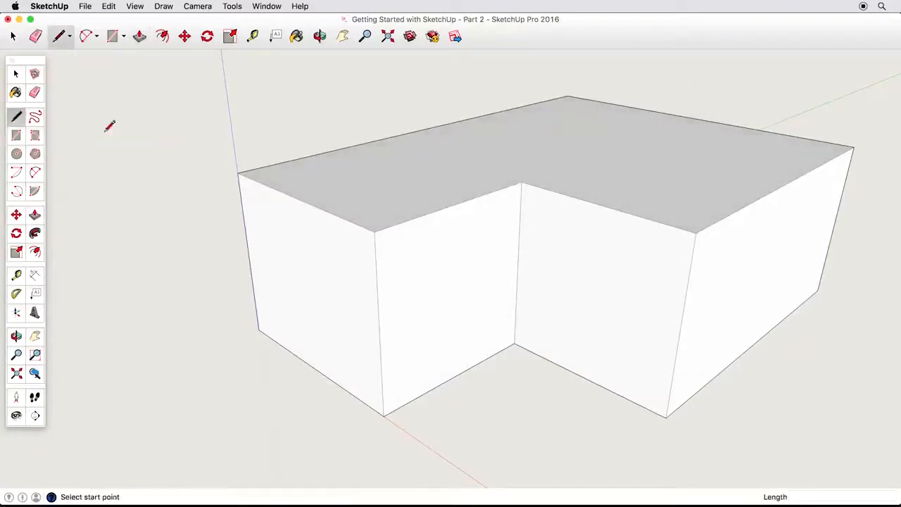
key(o)
drag(544, 190, 494, 319)
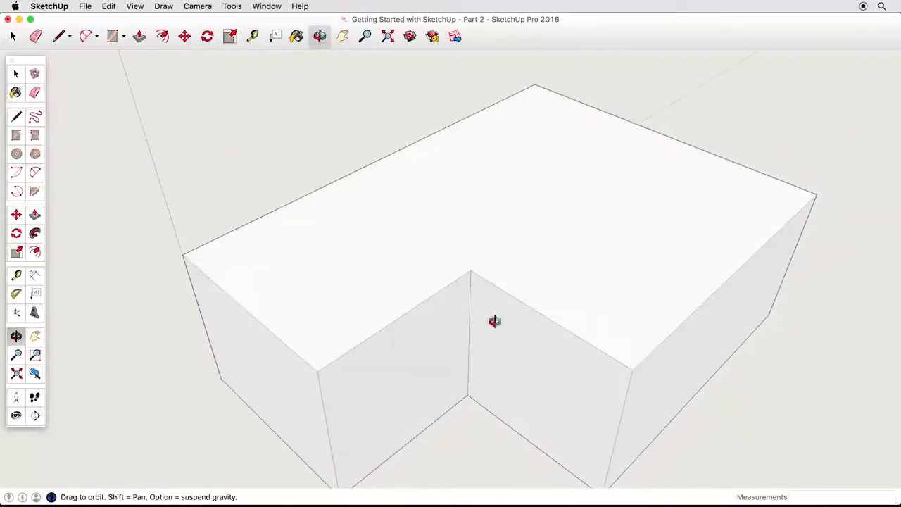
key(l)
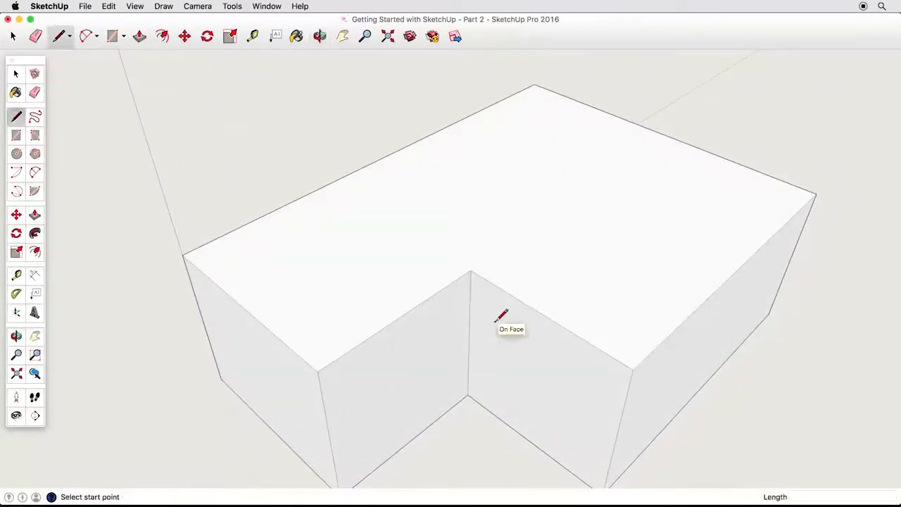
click(248, 307)
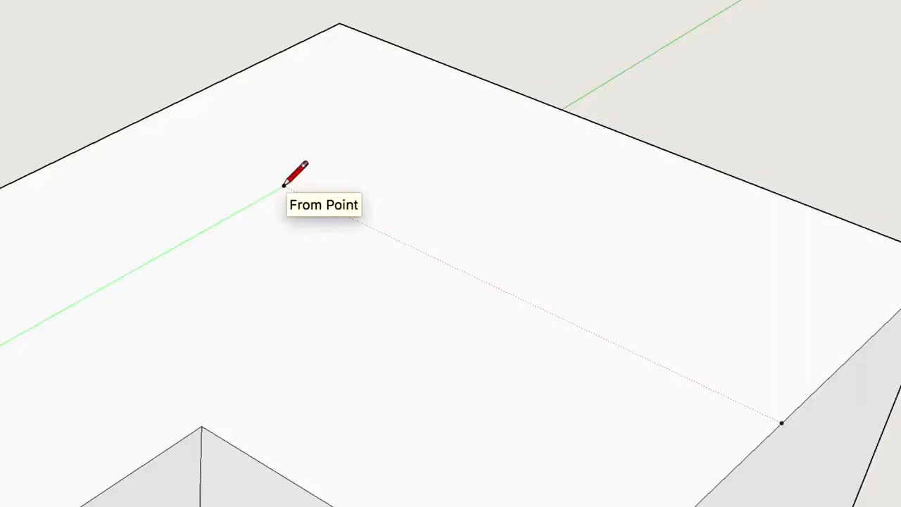
click(284, 186)
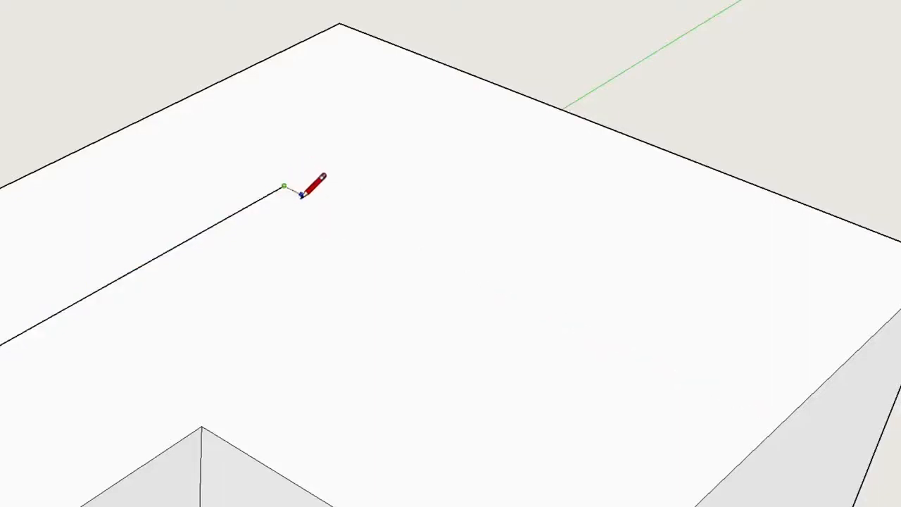
click(781, 422)
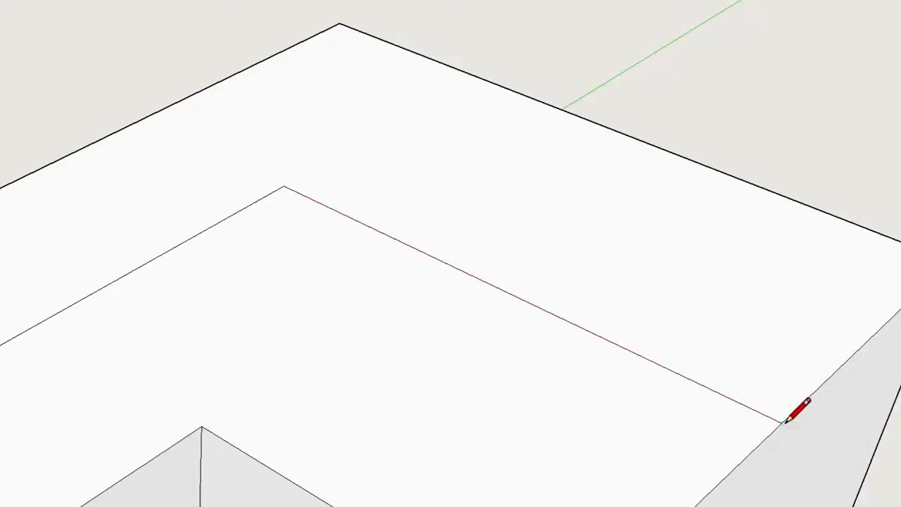
- Connect the ridge line's corner to the outer and inner corners of the L-shaped top face
click(284, 185)
click(339, 24)
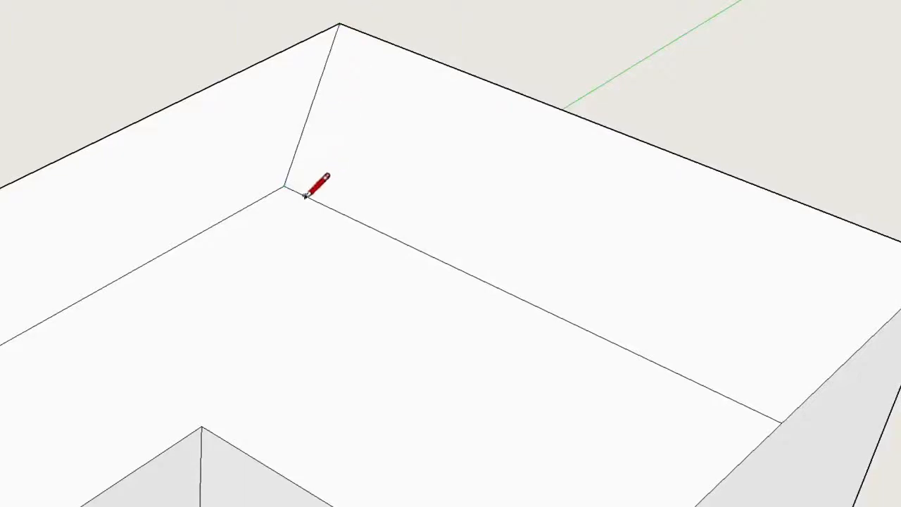
click(284, 185)
click(201, 427)
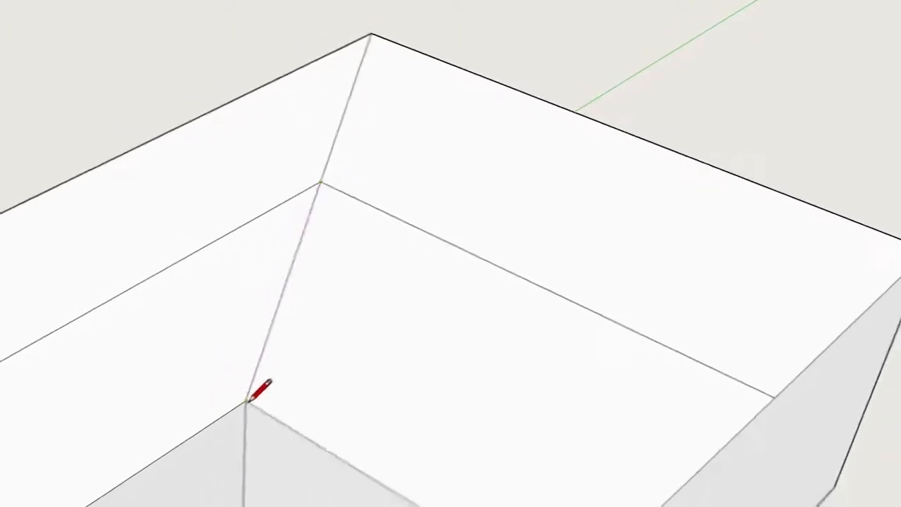
- Select both ridge lines and move them straight up about 63" to raise a gable roof
click(16, 73)
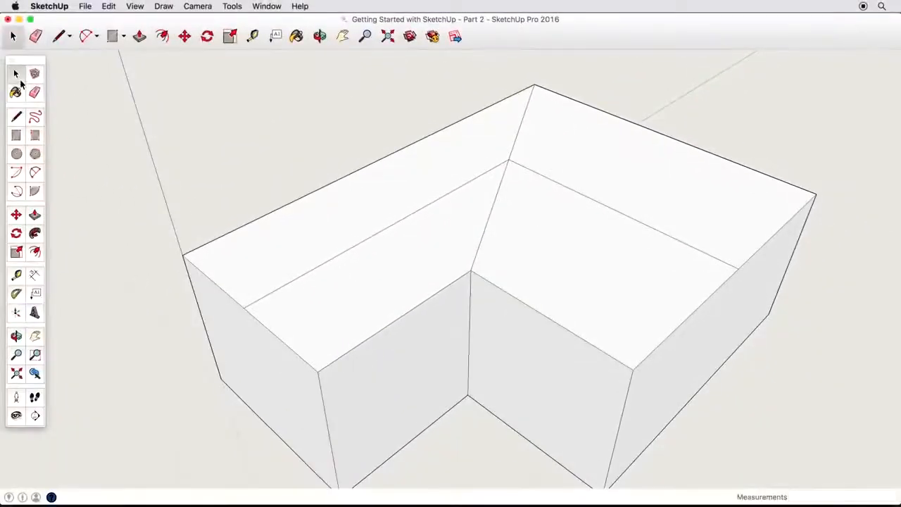
click(329, 263)
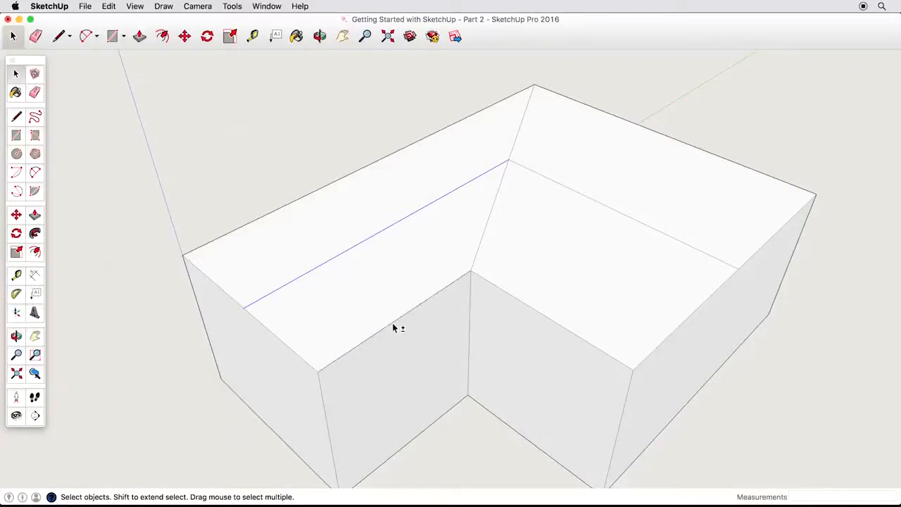
shift+click(409, 357)
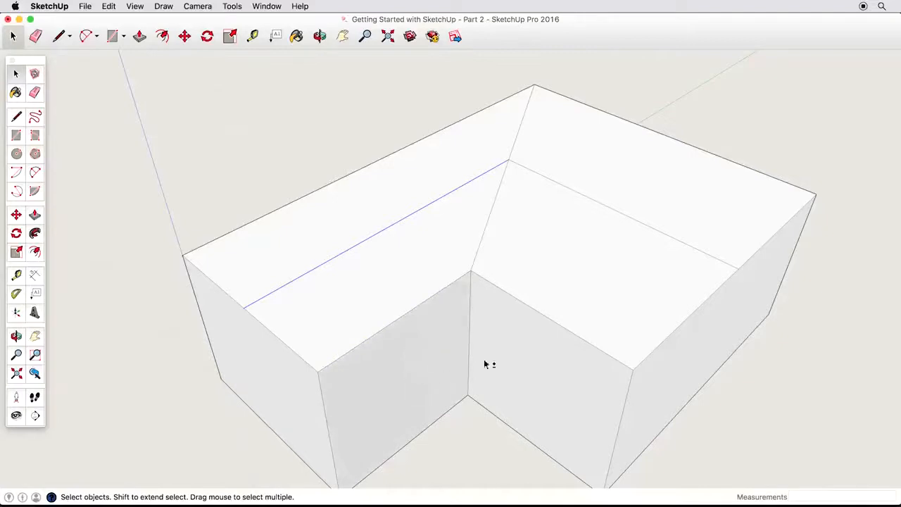
shift+click(444, 359)
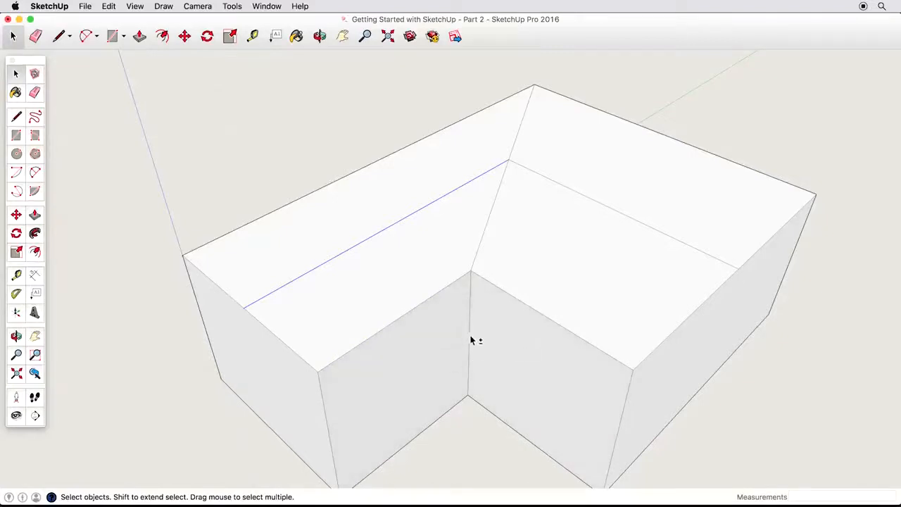
shift+click(470, 338)
shift+click(616, 215)
click(20, 216)
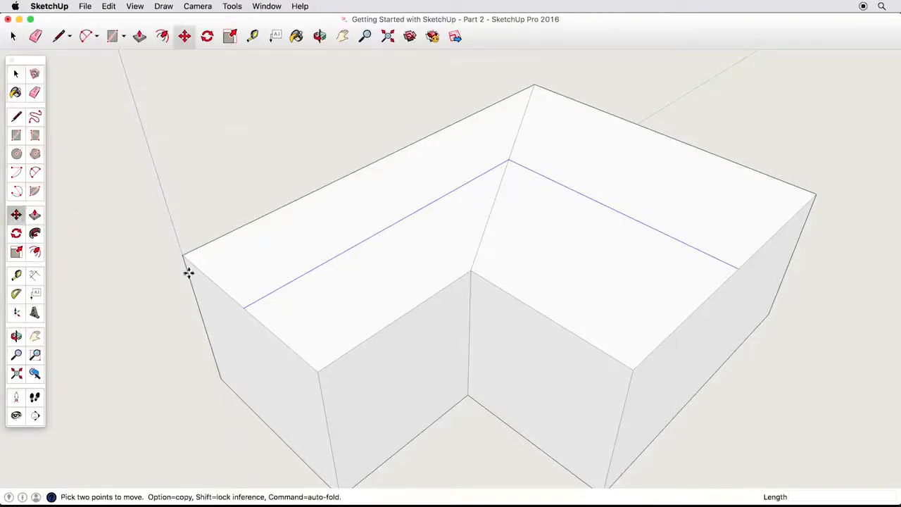
click(244, 305)
click(240, 219)
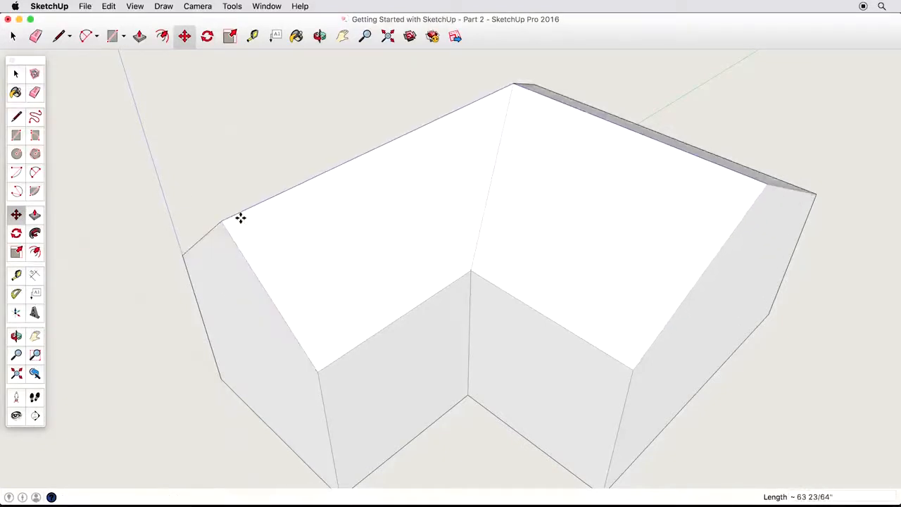
key(space)
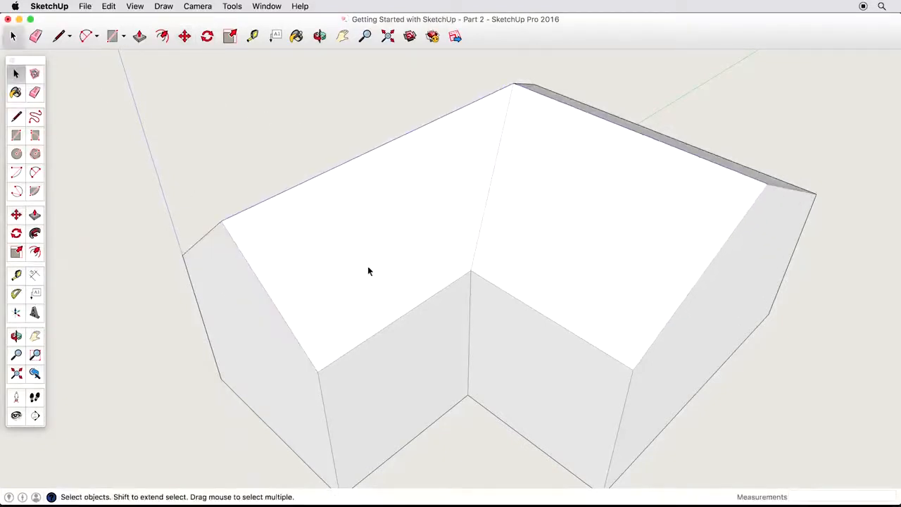
- Offset the edges of an inner-corner wall inward about 17", and offset the roof face directly above it inward about 17"
middle_drag(367, 265, 488, 304)
scroll(441, 295, down, 2)
scroll(488, 307, up, 1)
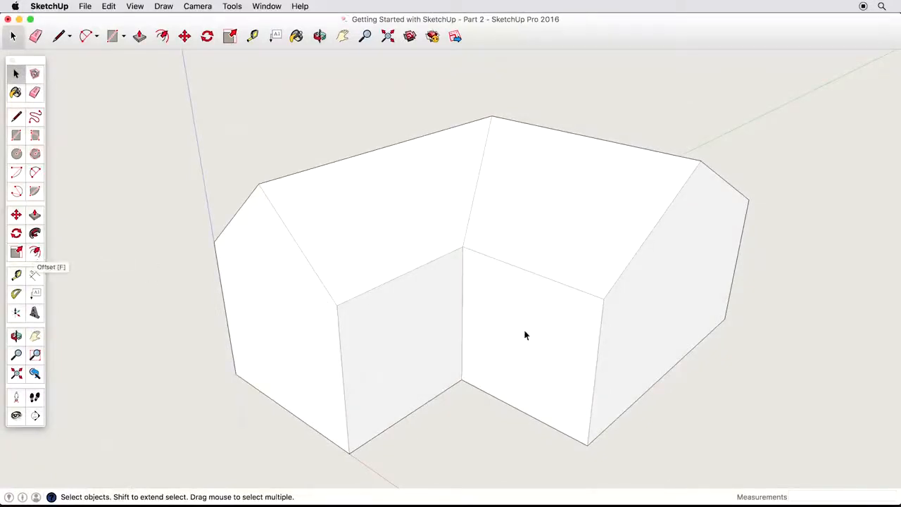
click(36, 251)
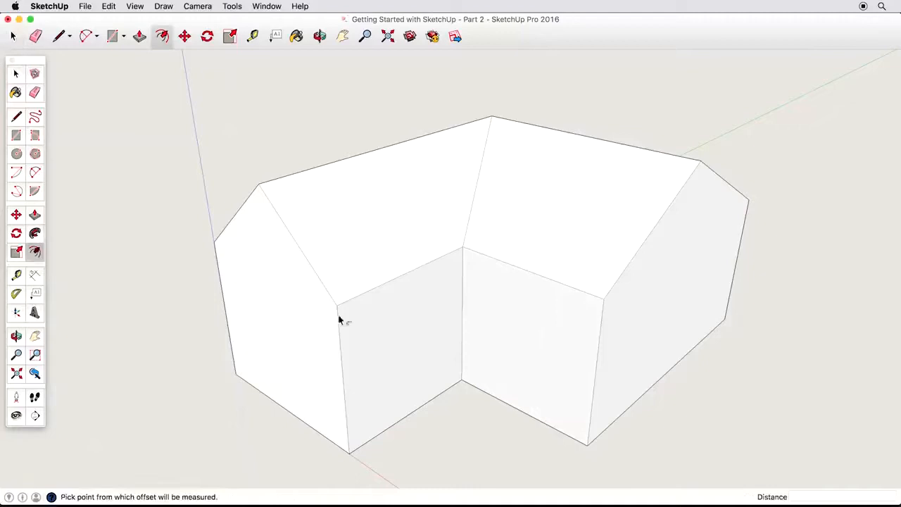
click(464, 326)
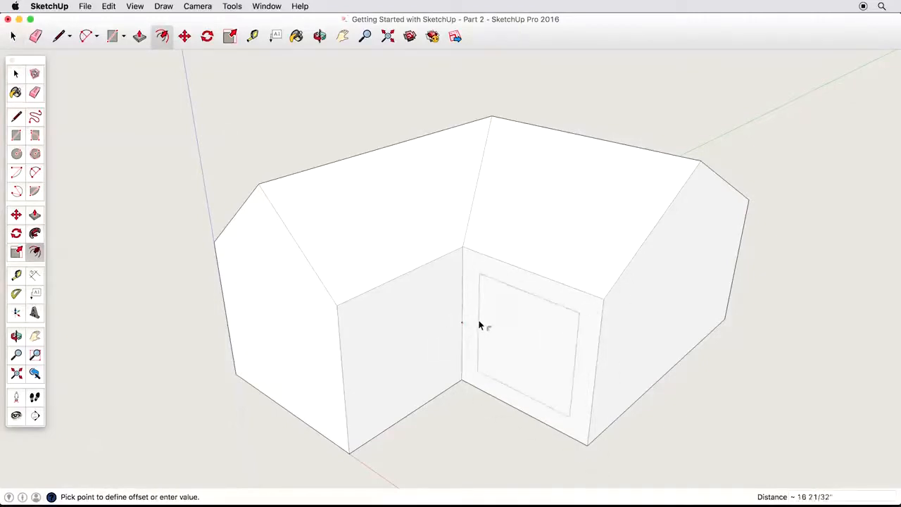
click(479, 326)
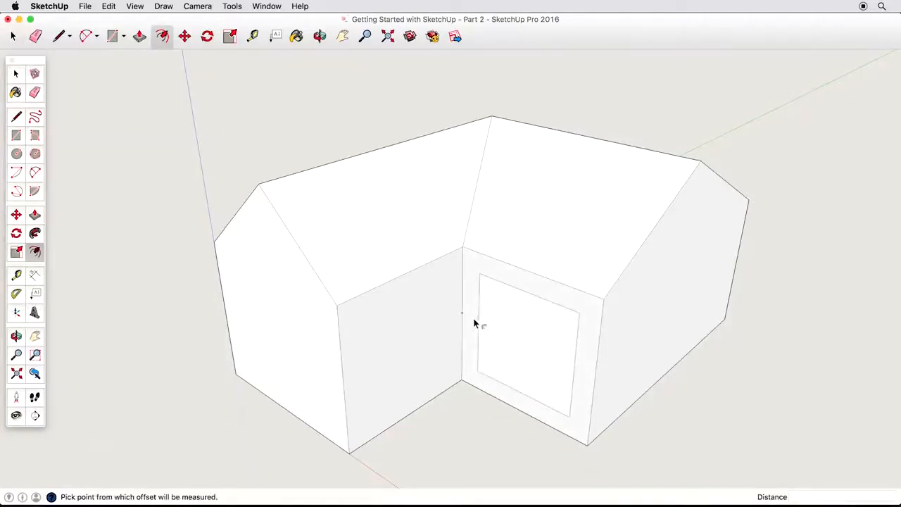
click(525, 268)
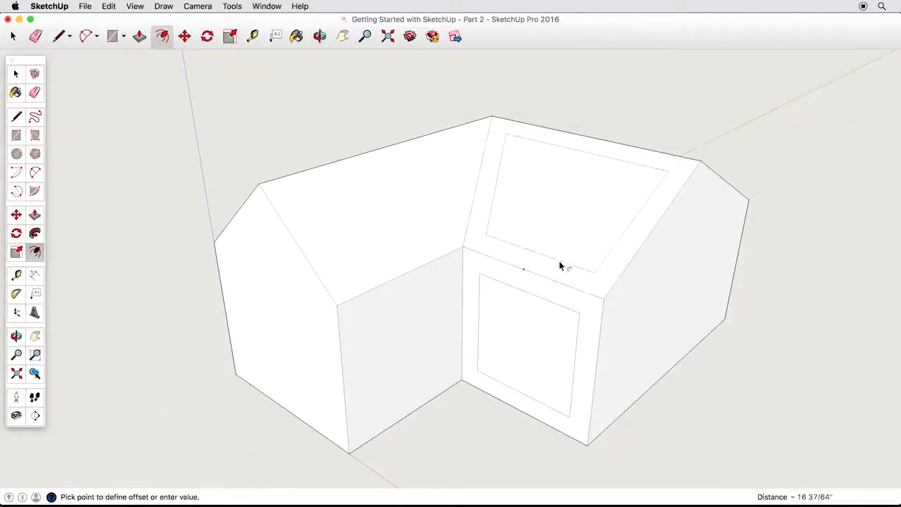
click(559, 262)
- Offset the edges of the adjacent five-sided gable wall inward about 13"
middle_drag(583, 292, 446, 251)
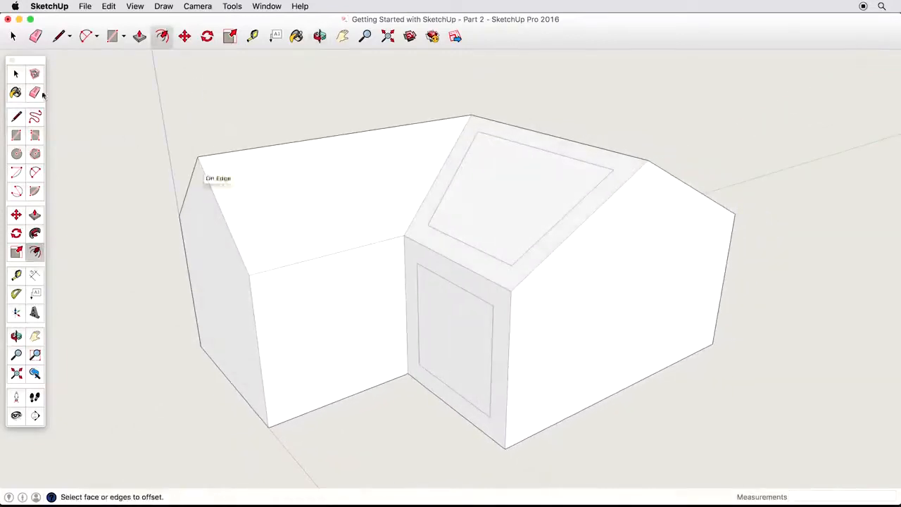
key(space)
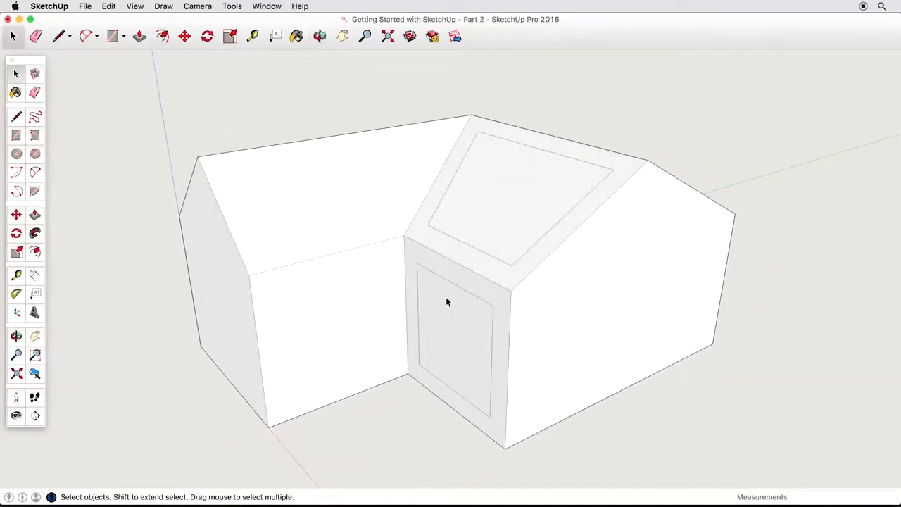
click(40, 252)
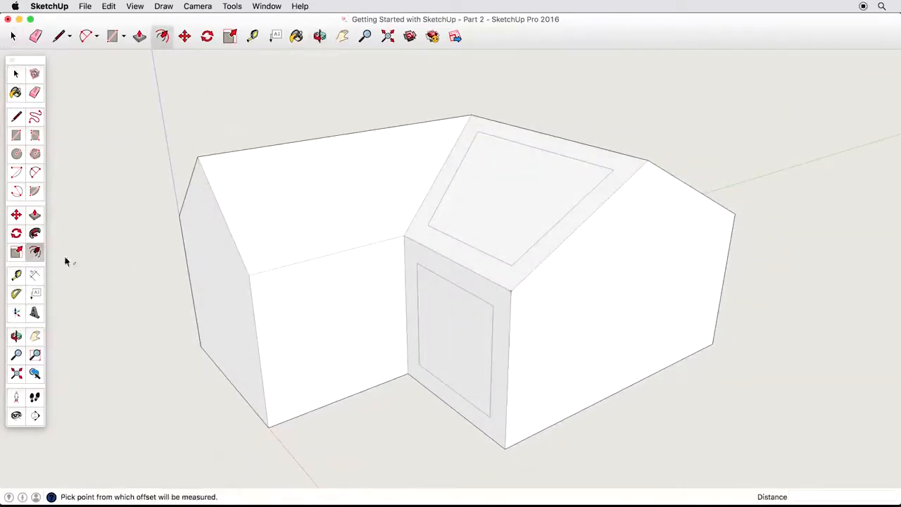
click(511, 347)
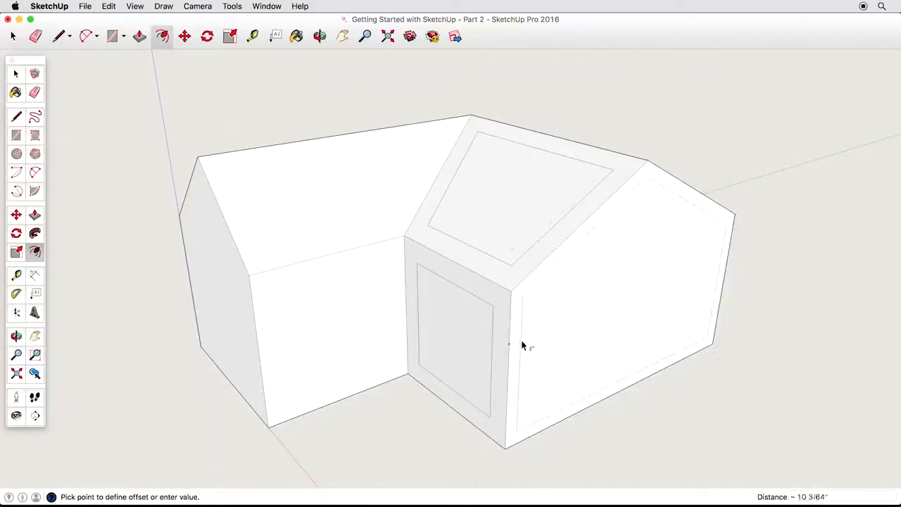
click(525, 344)
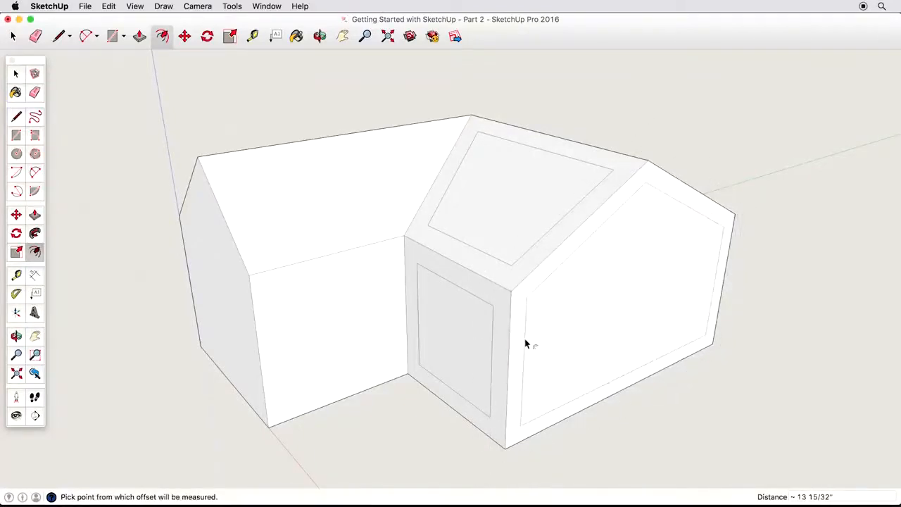
- Undo the inward offsets on the gable wall, the roof face and the inner-corner wall
click(109, 7)
click(117, 19)
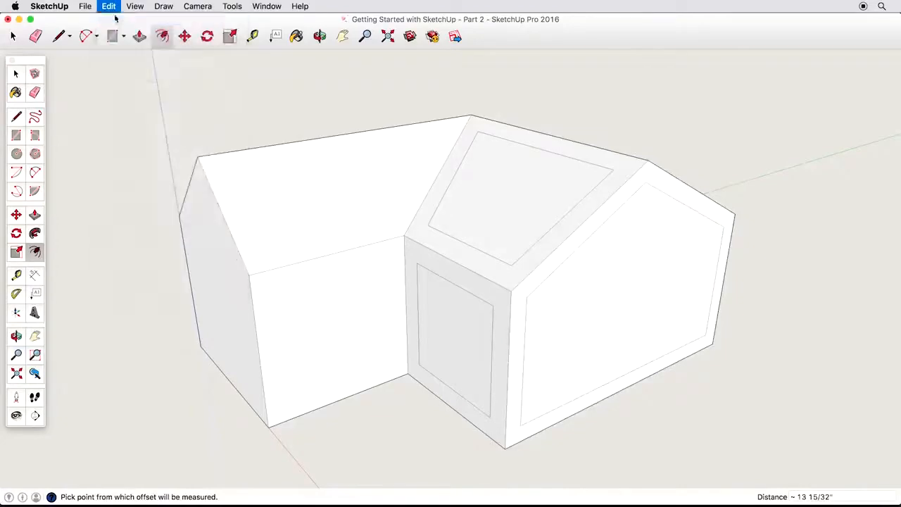
click(109, 7)
click(117, 20)
click(114, 7)
click(117, 19)
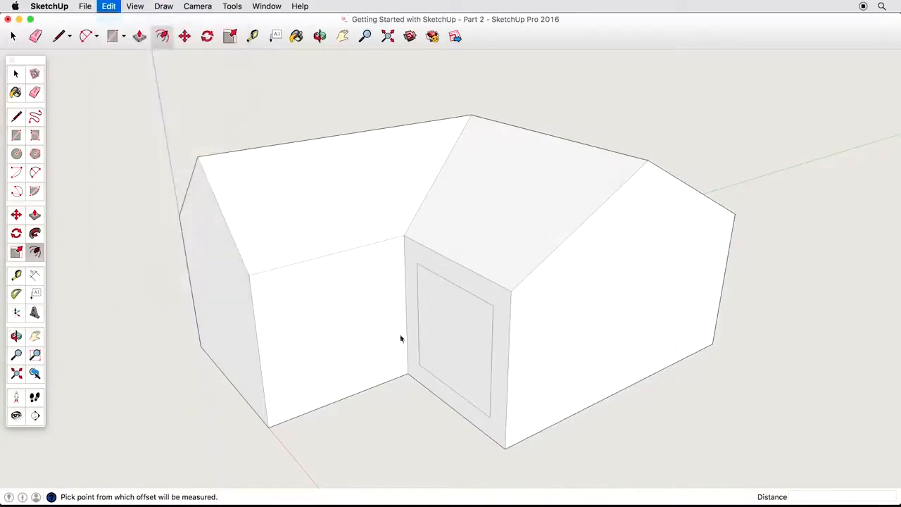
- Offset the edges of the house's L-shaped bottom face inward to create a narrow border
middle_drag(401, 337, 443, 256)
key(space)
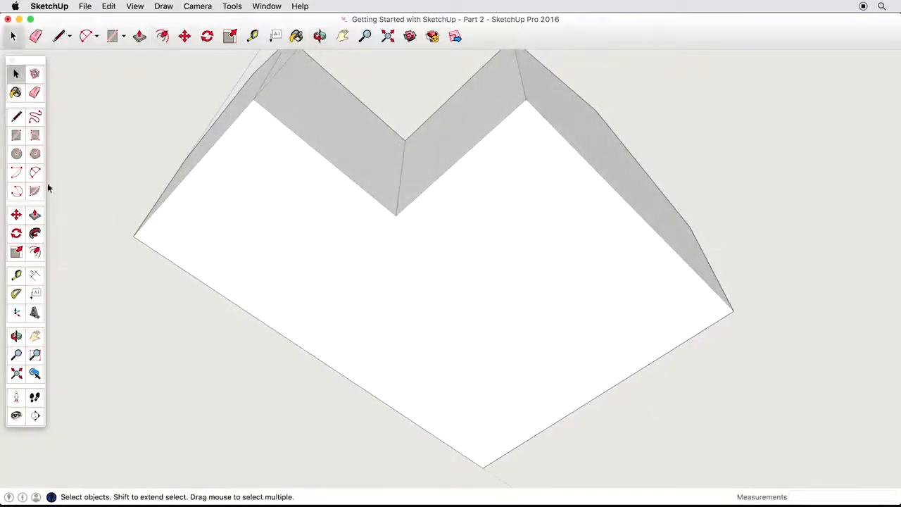
click(34, 253)
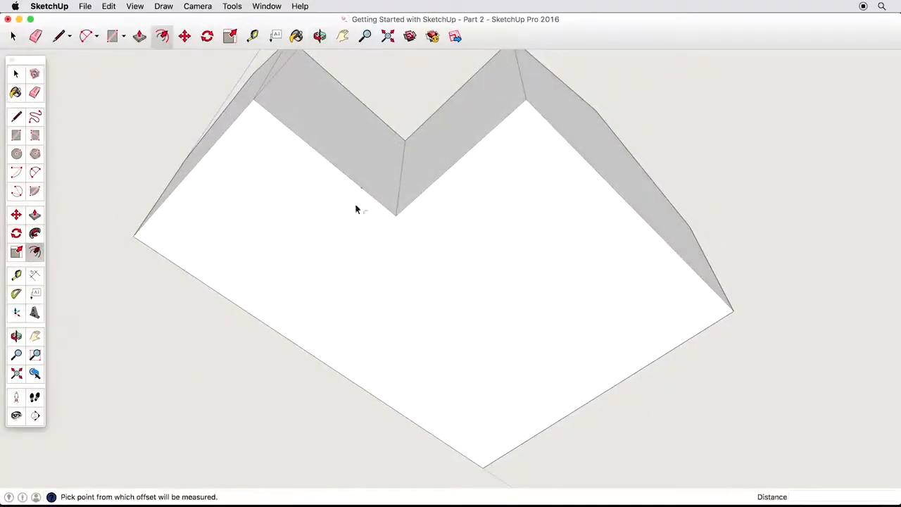
click(581, 159)
key(Return)
- Push the narrow border on the underside up toward the eaves to form a roof overhang, and push it about 8" further up
click(35, 216)
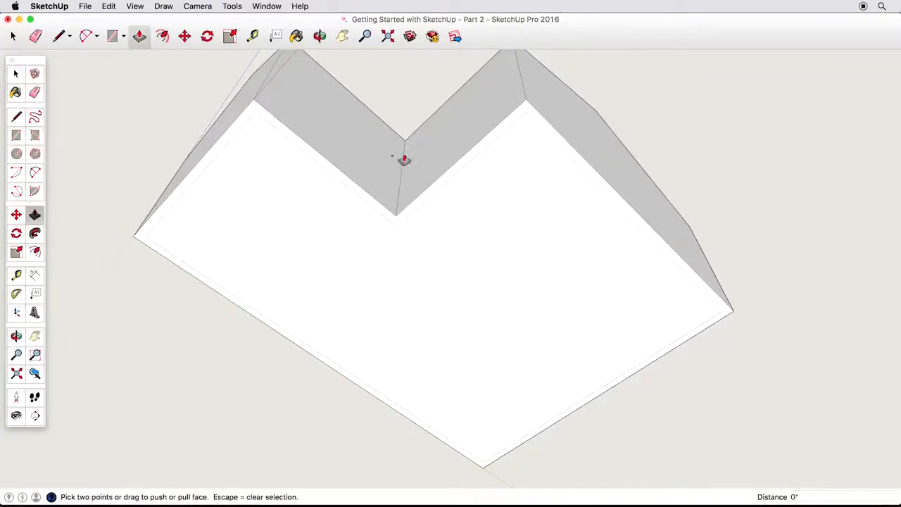
click(542, 131)
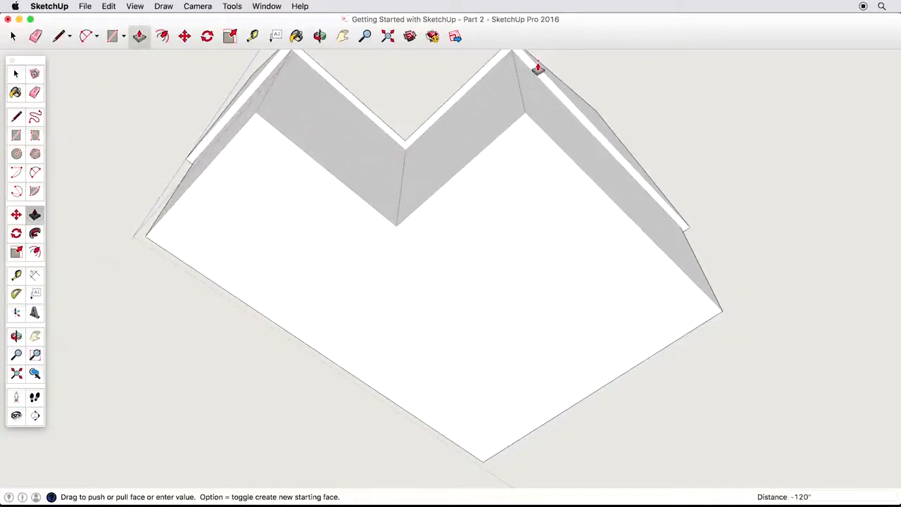
click(538, 71)
middle_drag(538, 70, 509, 319)
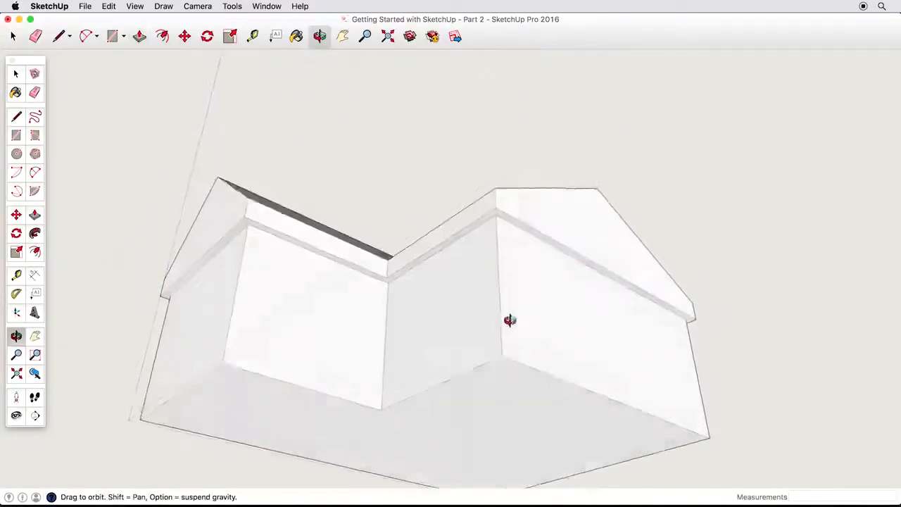
click(507, 227)
click(508, 217)
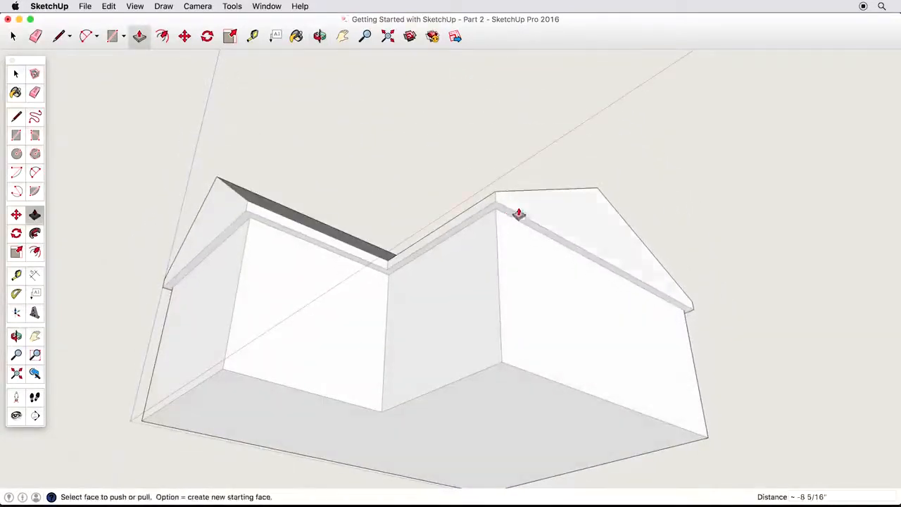
- Draw a door rectangle about 46" by 80" from the gable wall's base edge, and a window rectangle about 58" by 38" beside it
middle_drag(518, 212, 345, 329)
click(17, 135)
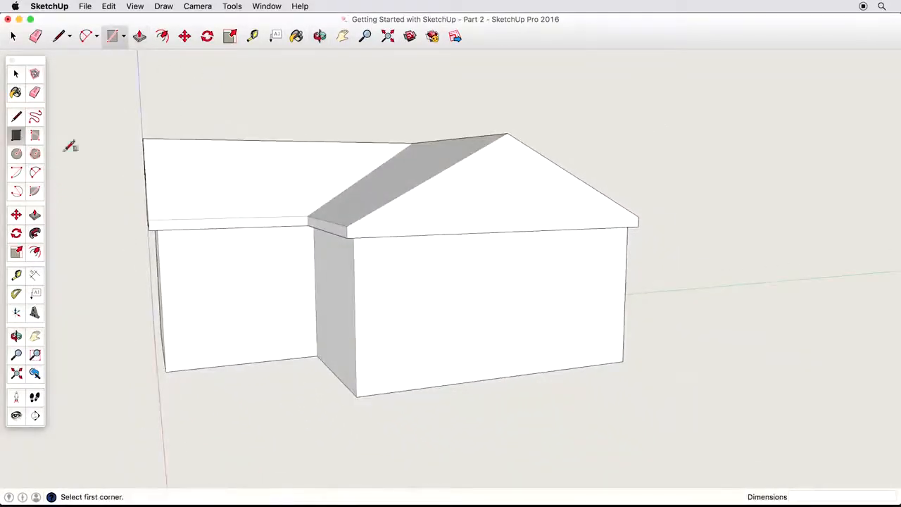
click(412, 389)
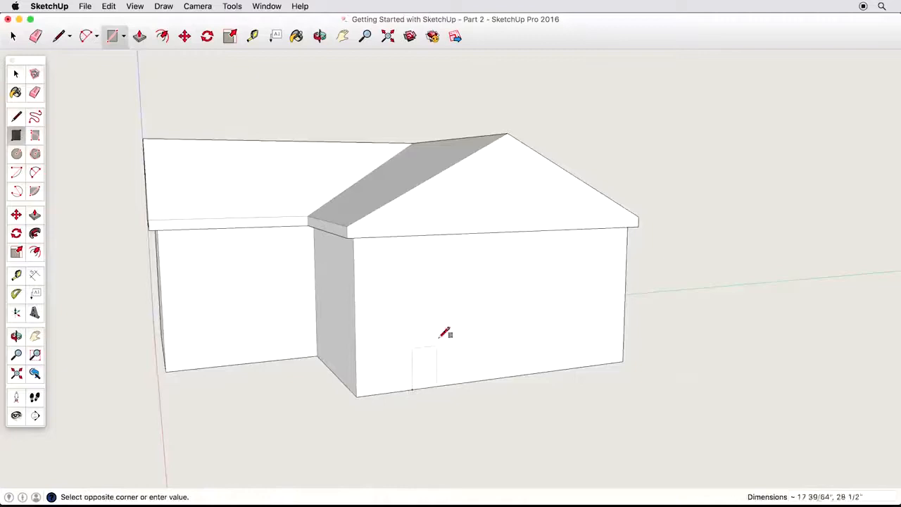
click(470, 278)
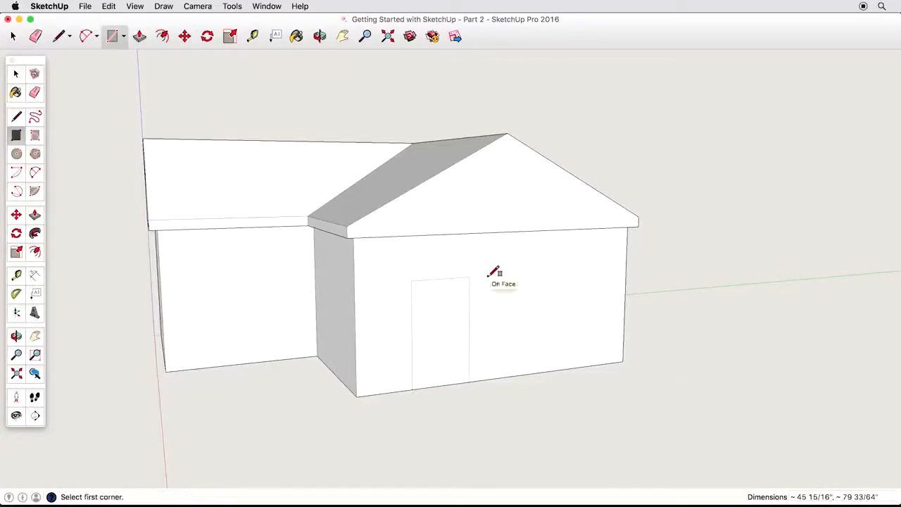
click(488, 276)
click(554, 320)
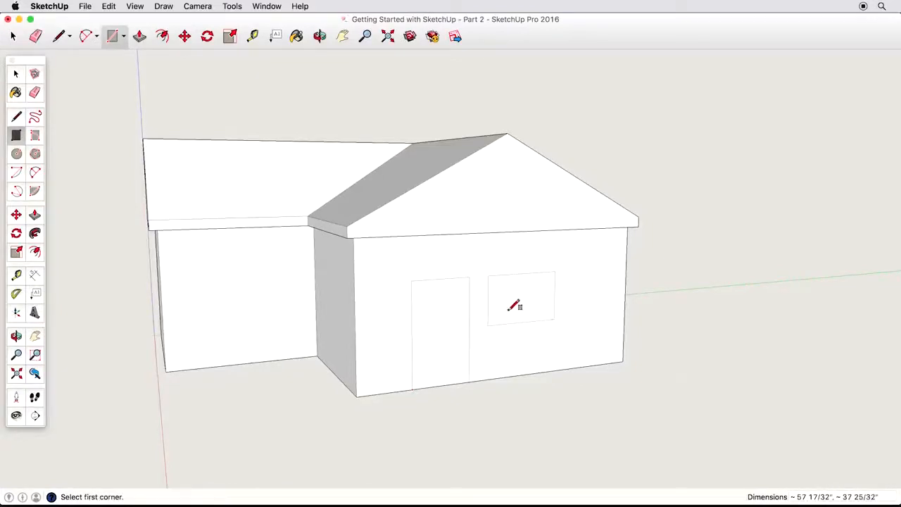
- Offset the window rectangle inward about 3", and offset its outline outward to make a surrounding trim band
scroll(511, 307, up, 3)
middle_drag(515, 305, 587, 261)
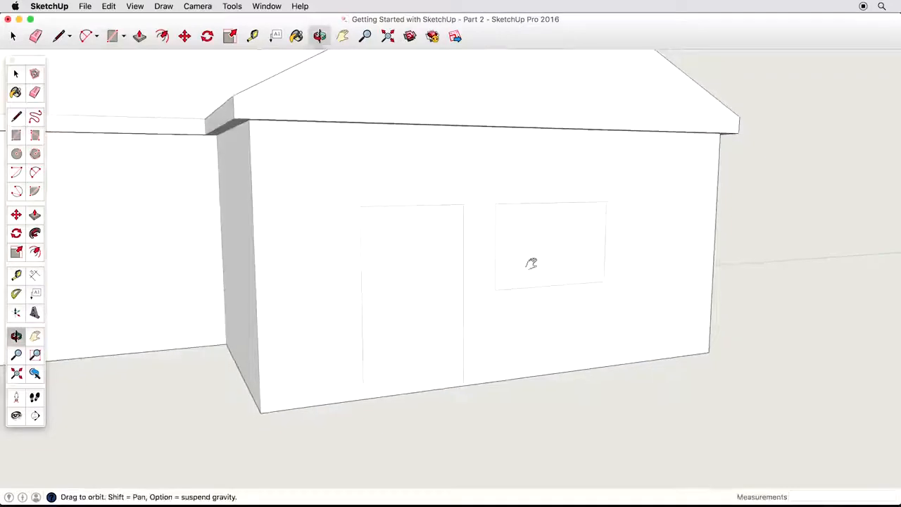
click(36, 256)
click(524, 280)
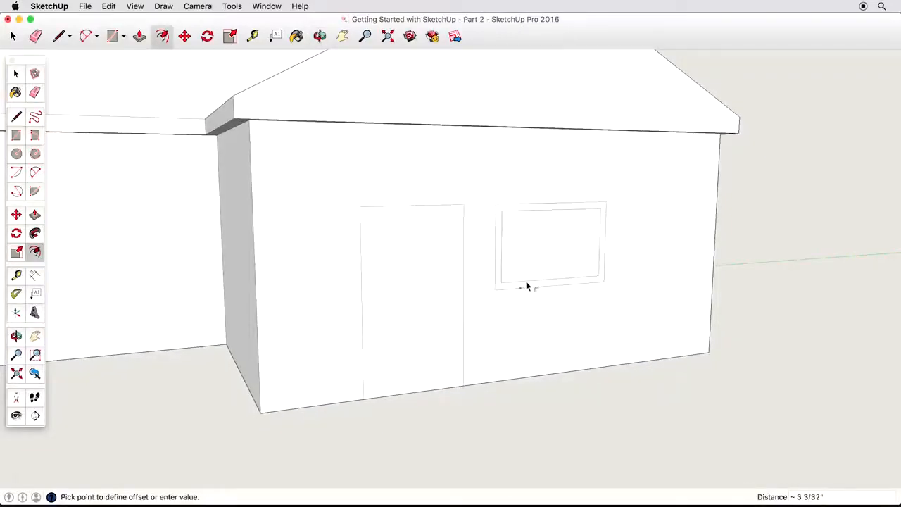
click(526, 281)
click(531, 292)
click(533, 299)
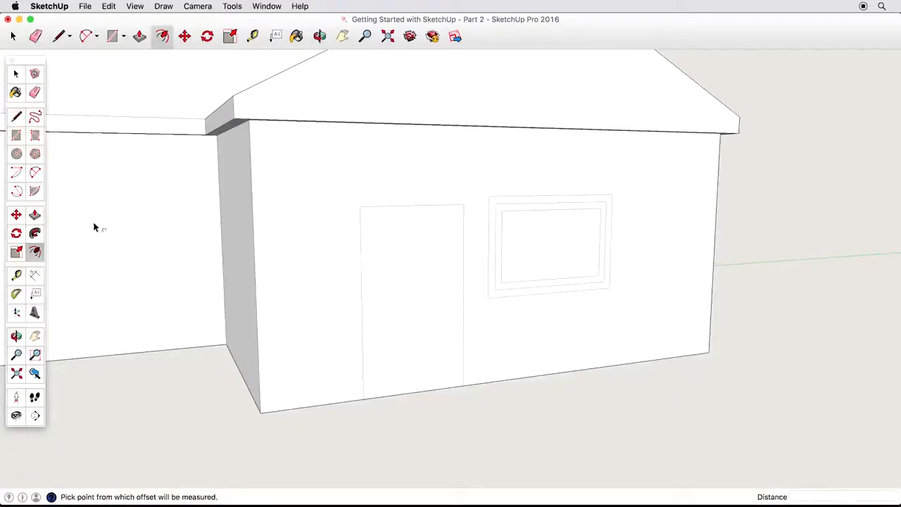
- Recess the window pane and its inner frame into the wall with Push/Pull, and pull the outer trim band outward
click(34, 214)
scroll(574, 261, up, 2)
click(577, 262)
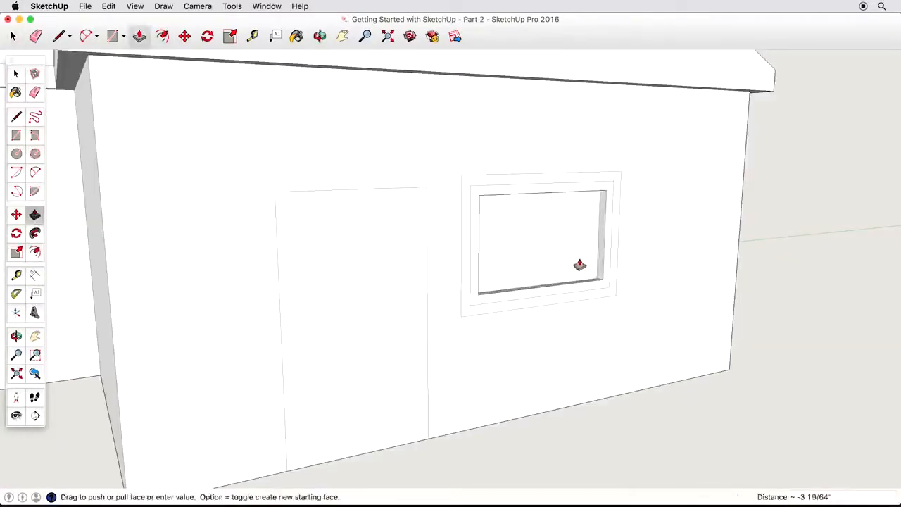
middle_drag(617, 261, 565, 257)
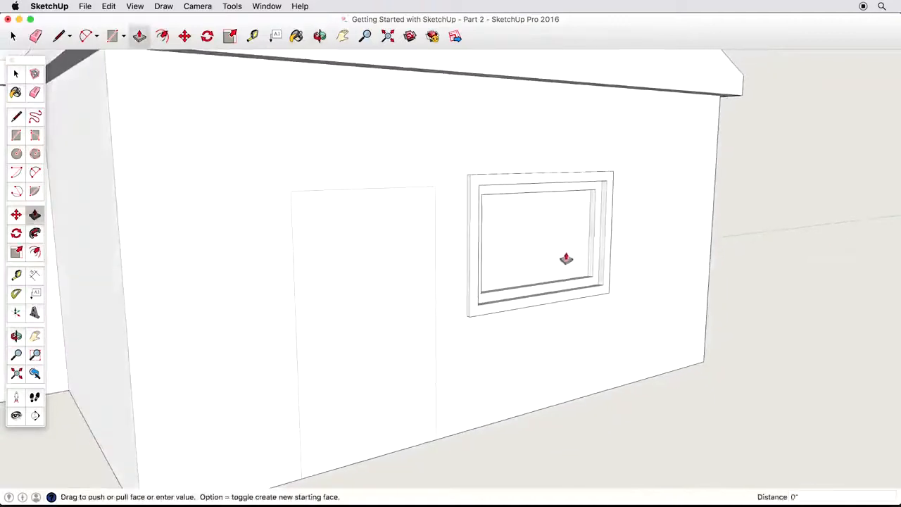
click(582, 261)
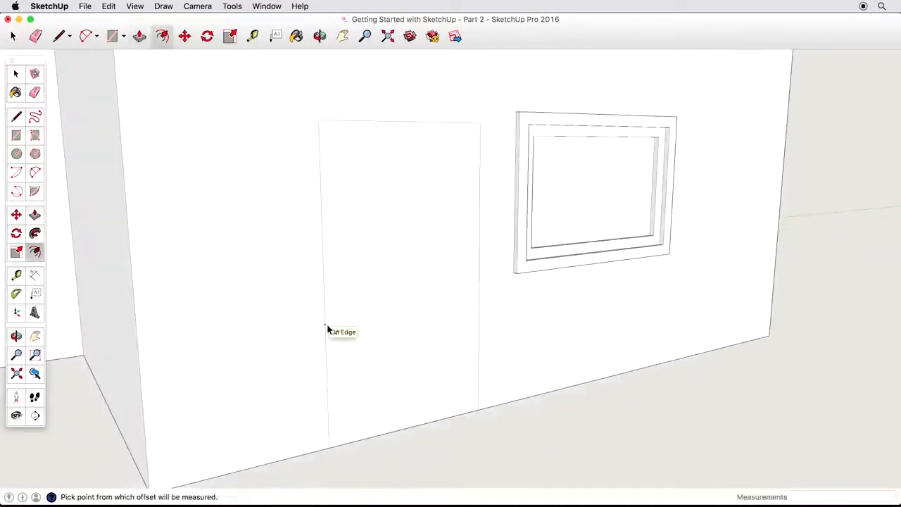
- Try offsetting all four edges of the door outline outward, and undo that offset
click(326, 328)
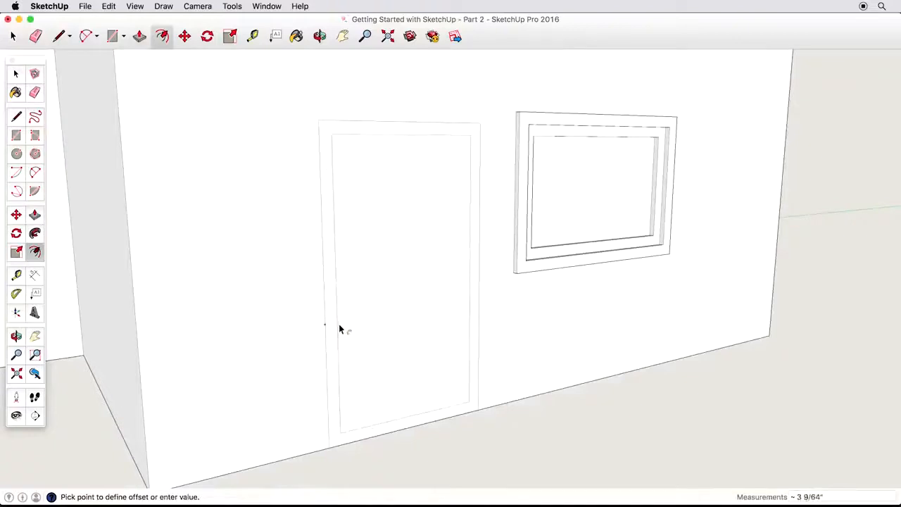
click(308, 335)
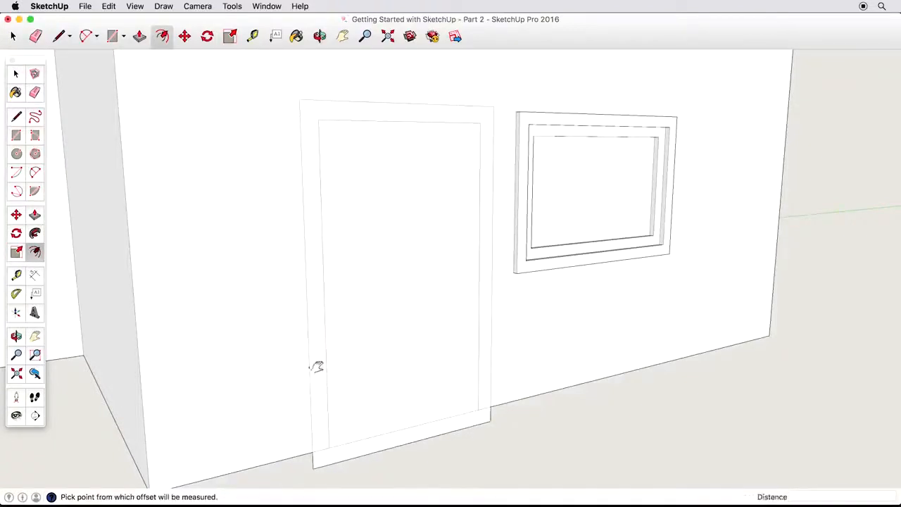
middle_drag(314, 364, 331, 246)
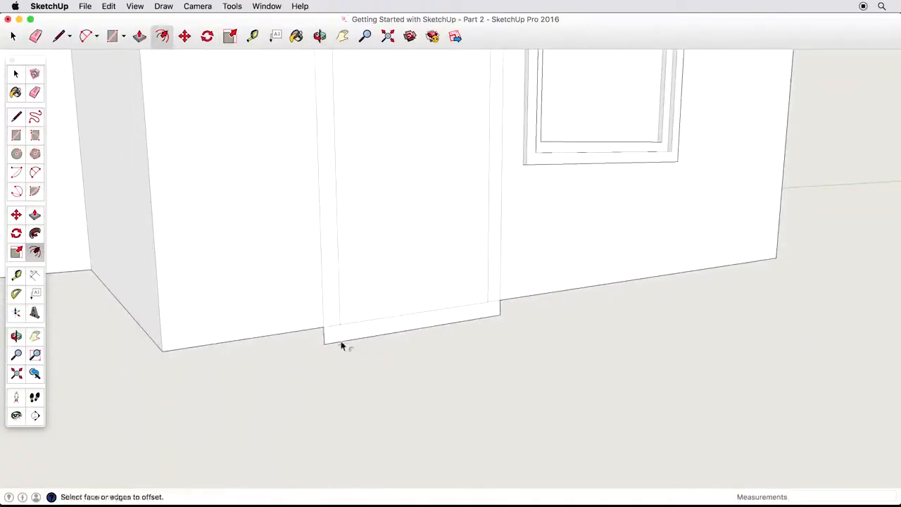
middle_drag(342, 344, 334, 444)
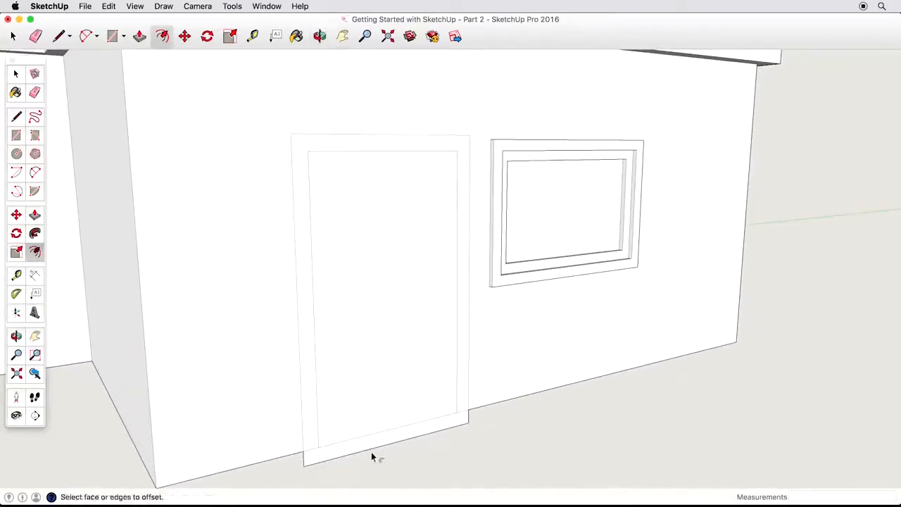
click(109, 6)
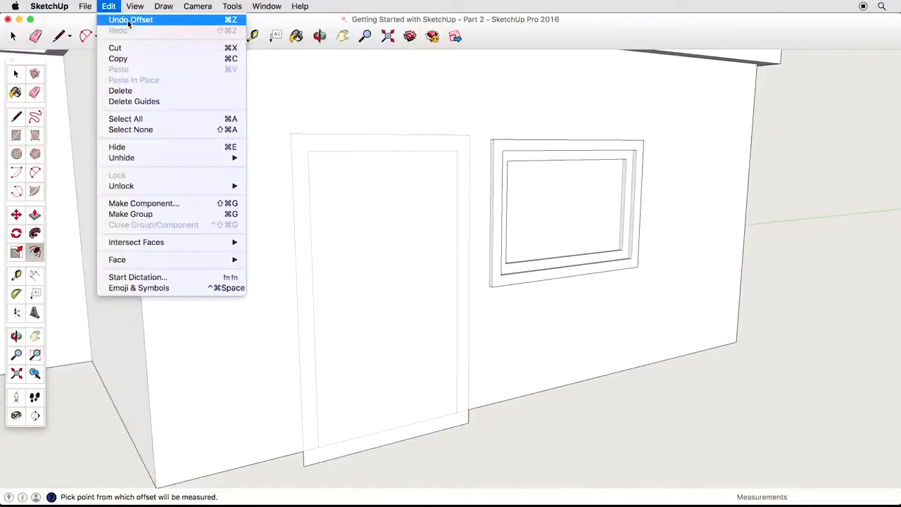
click(129, 20)
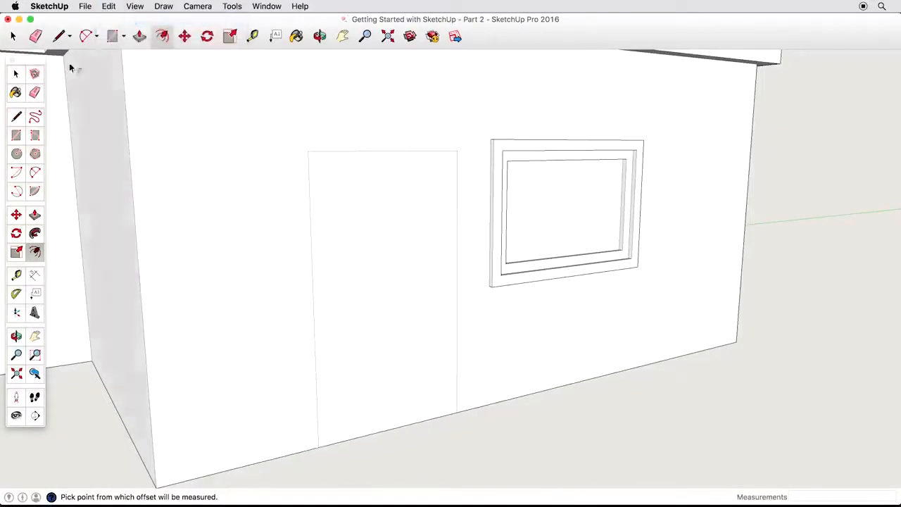
- Select only the two side edges and the top edge of the door, and offset them inward about 3"
click(15, 74)
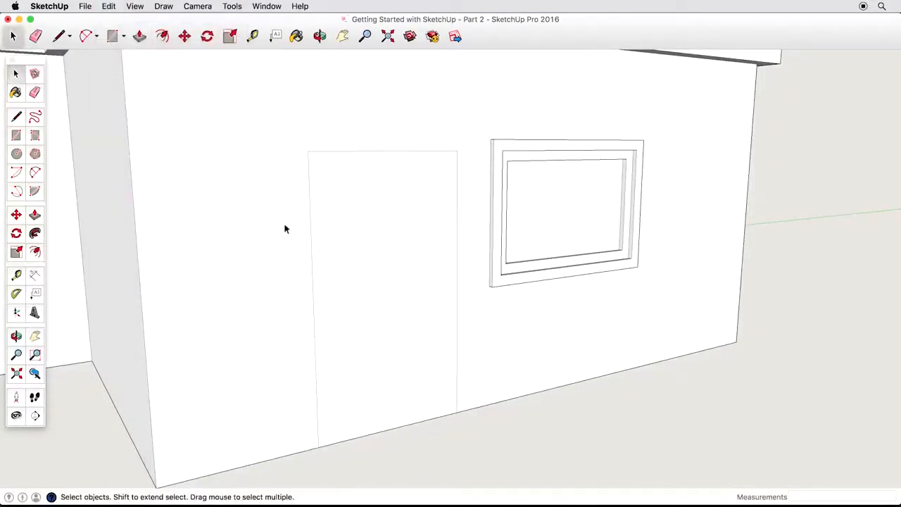
click(312, 233)
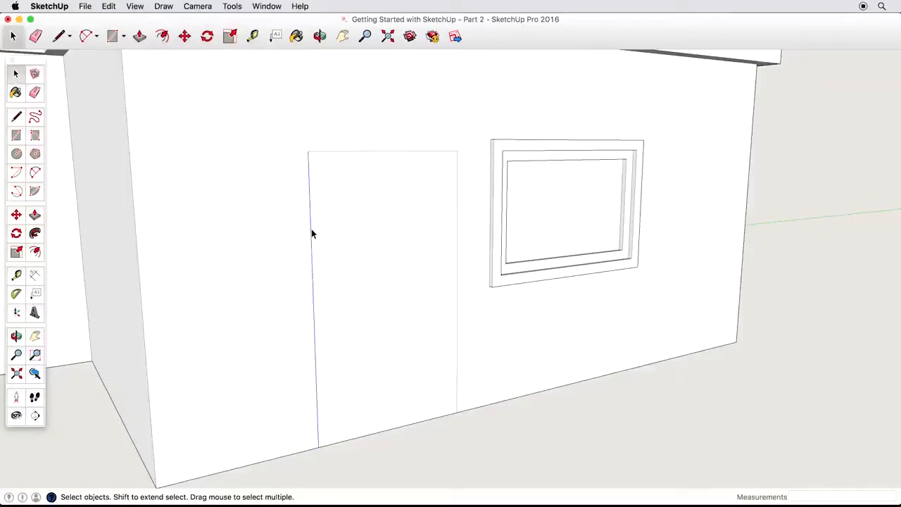
shift+click(363, 150)
shift+click(458, 185)
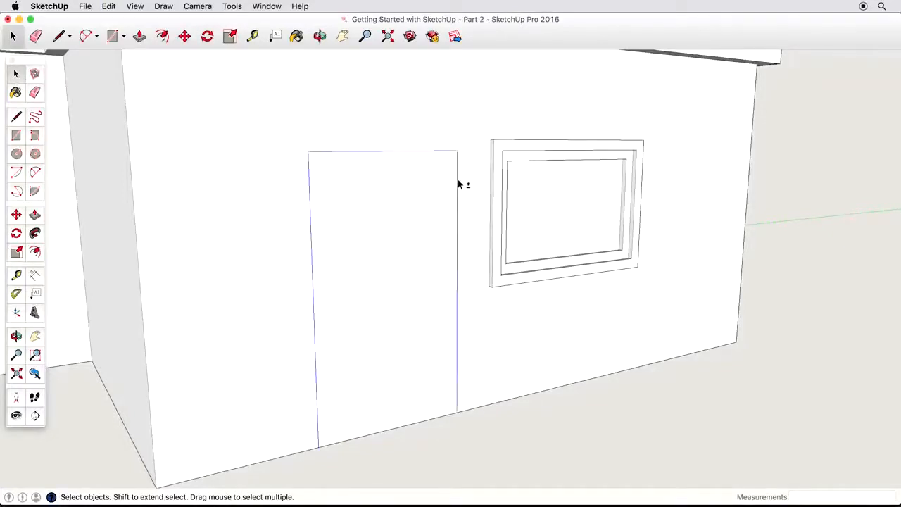
click(35, 251)
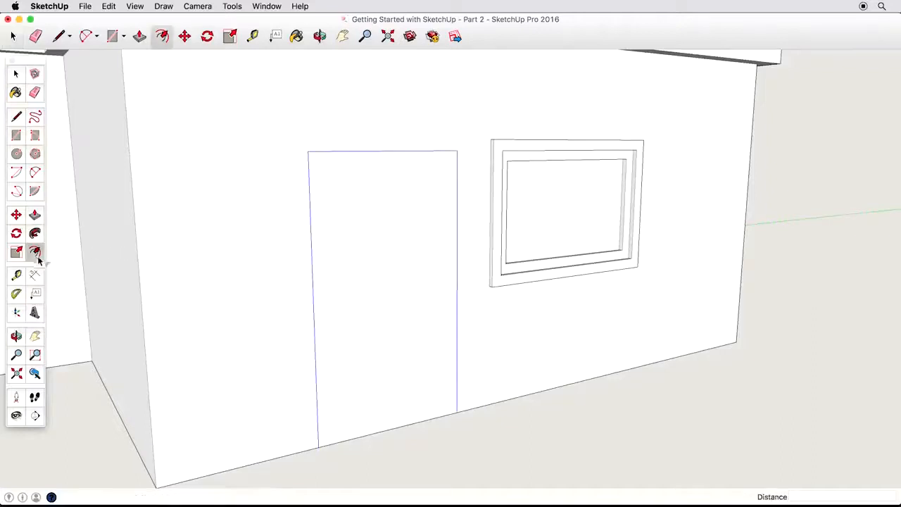
click(316, 327)
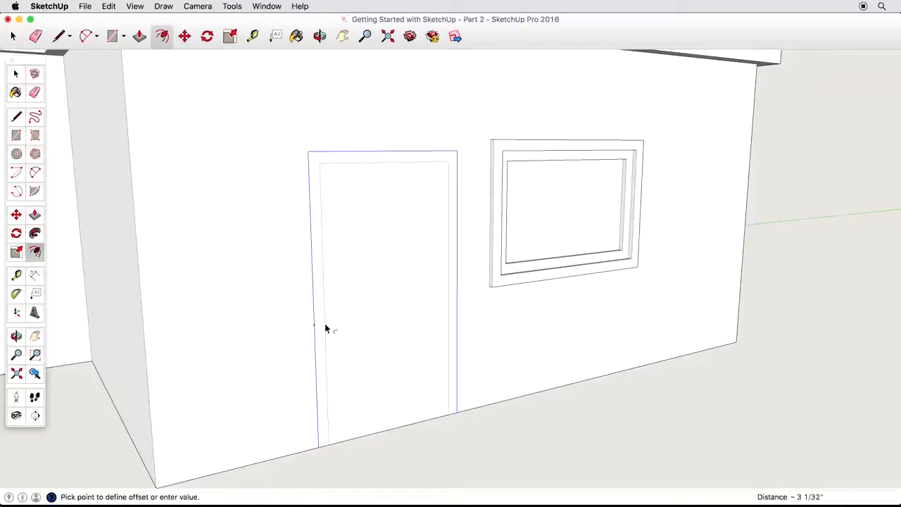
key(Escape)
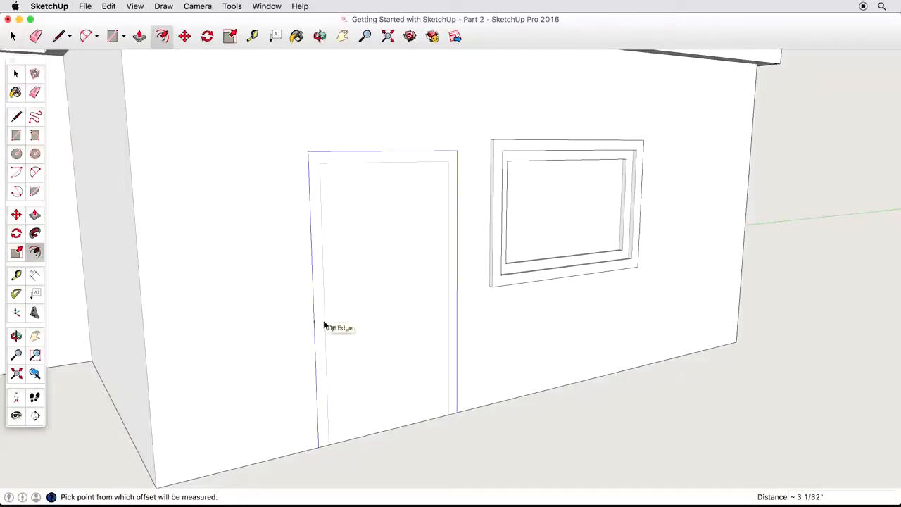
- Pull the door frame outward about 1.5" with Push/Pull, and push it back about 0.7"
click(34, 214)
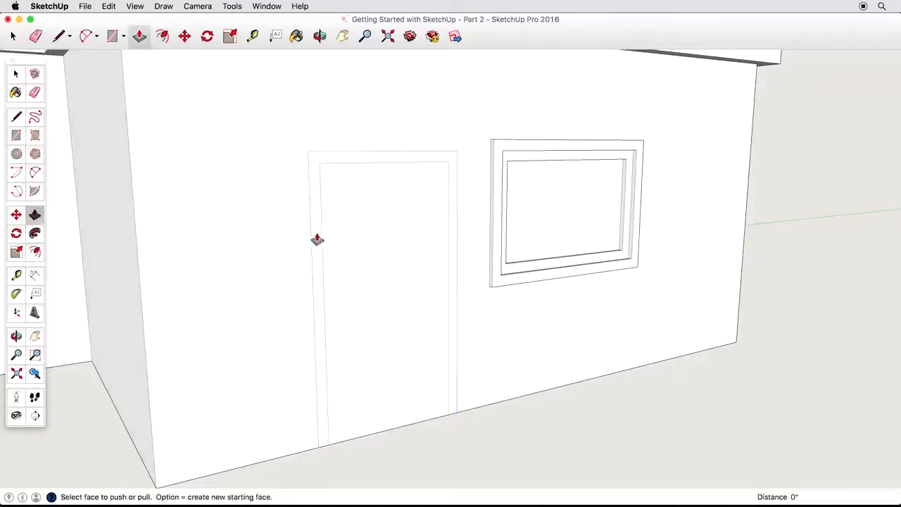
click(318, 244)
click(318, 247)
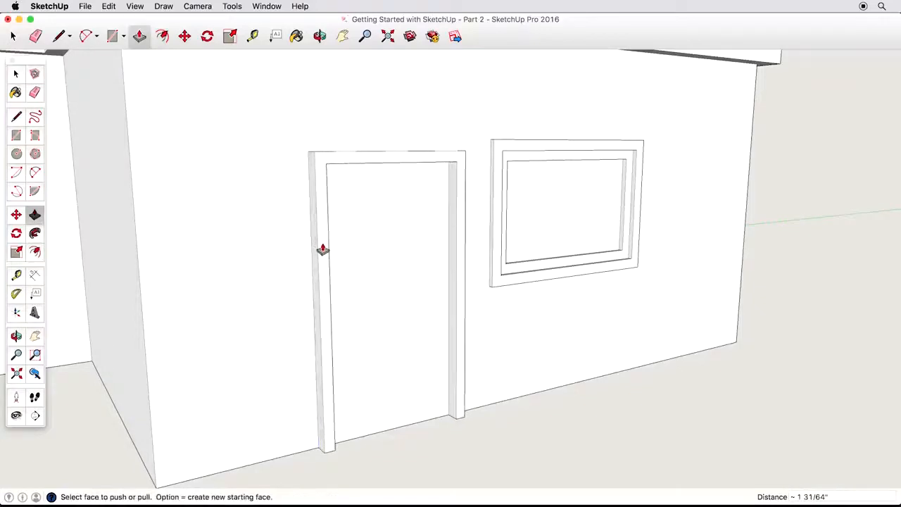
middle_drag(317, 342, 388, 306)
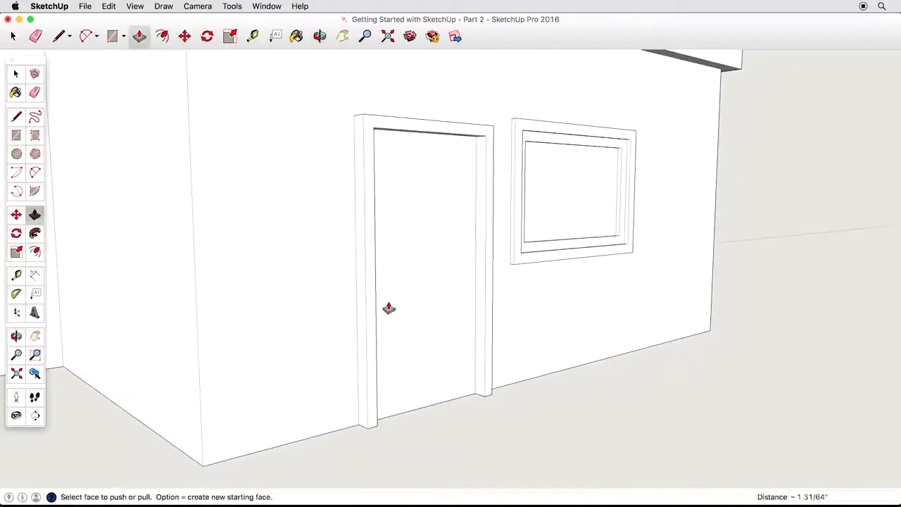
click(374, 323)
click(373, 323)
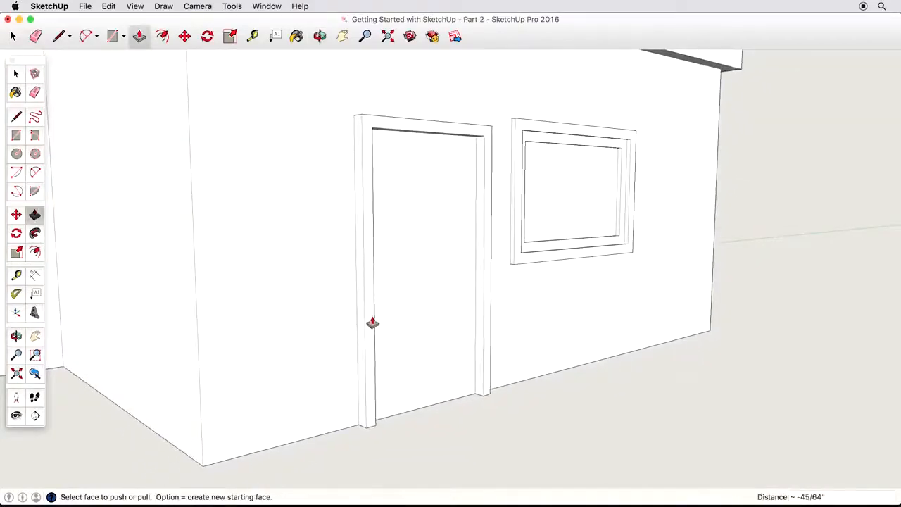
- Draw a line about 3.5" long across the outer side face of the left door jamb, a short way above the ground
click(17, 116)
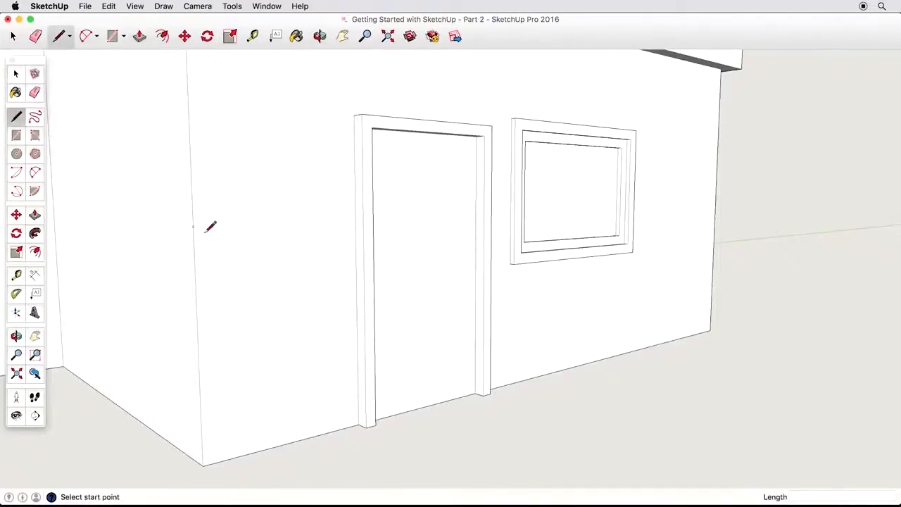
middle_drag(354, 362, 434, 333)
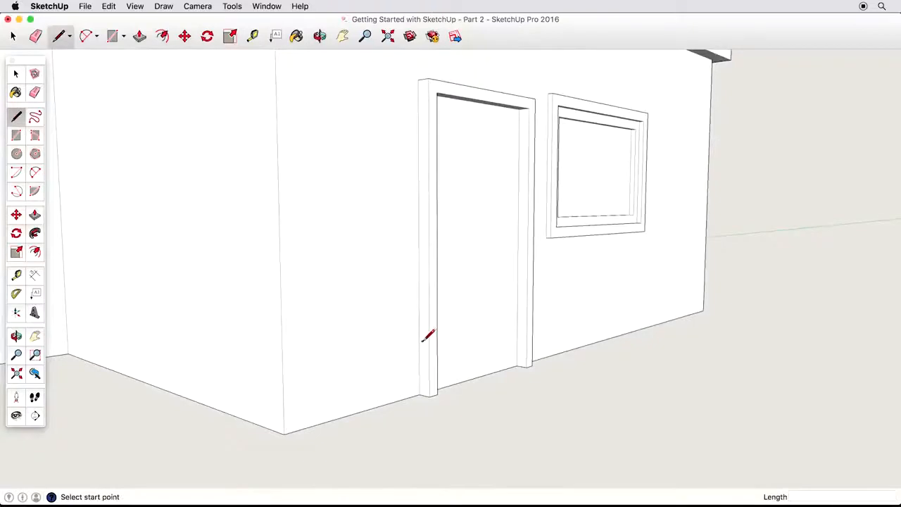
scroll(428, 336, up, 2)
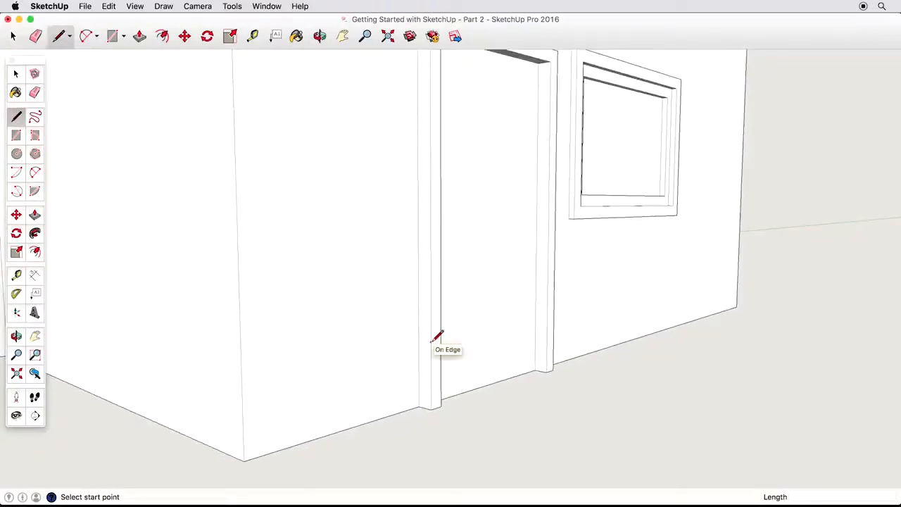
click(432, 342)
key(Escape)
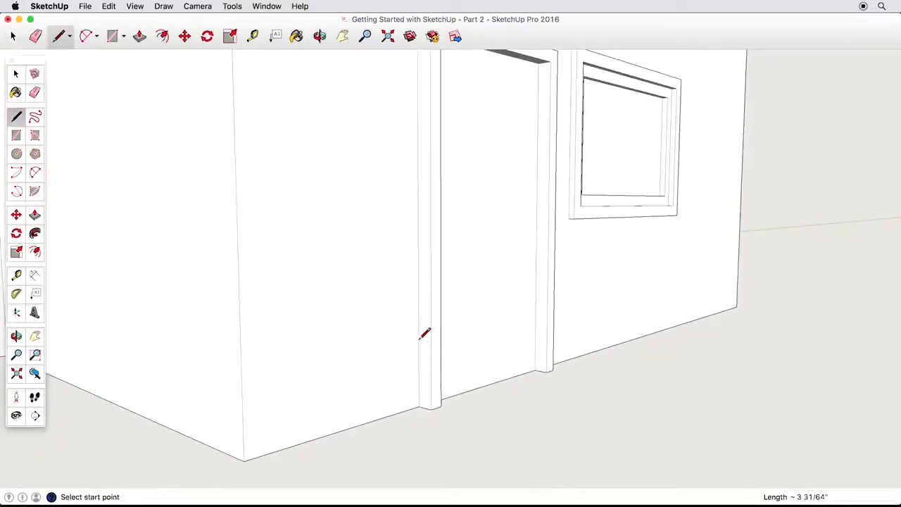
- Try to extend the small profile at the base of the left door jamb along the wall with Push/Pull
click(36, 215)
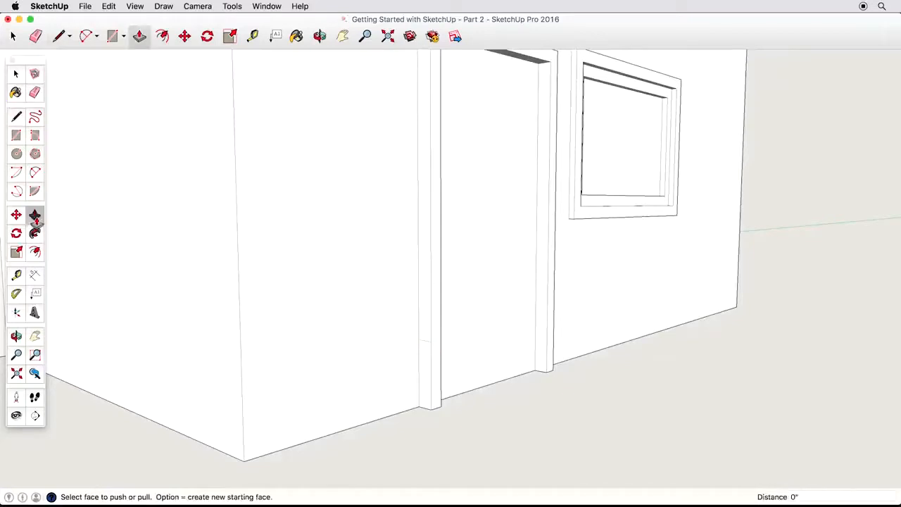
middle_drag(371, 376, 476, 331)
drag(499, 329, 306, 375)
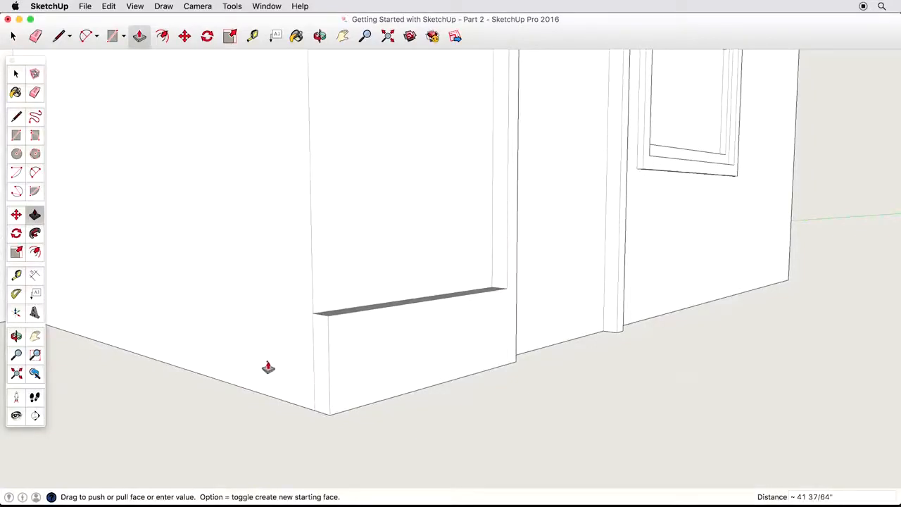
key(Escape)
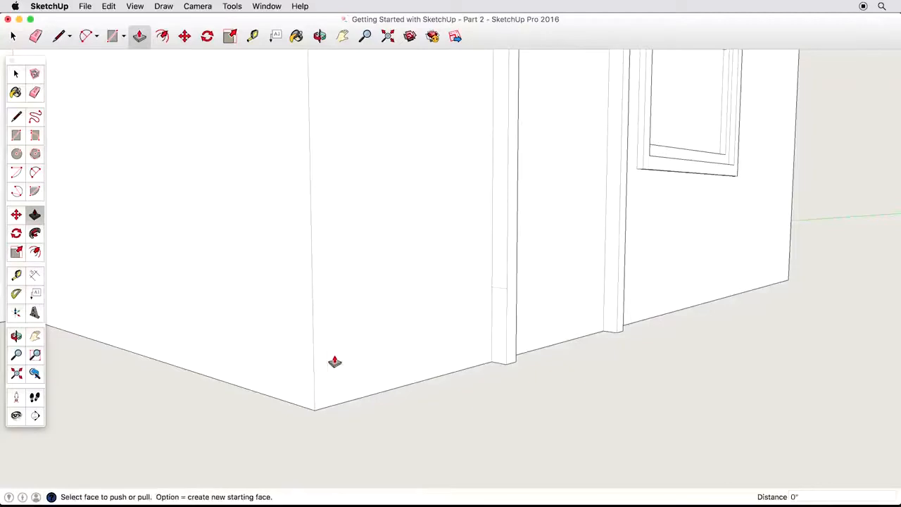
- Try Follow Me by hand on the jamb's base profile, guiding it around the wall corner, and undo that extrusion
click(35, 235)
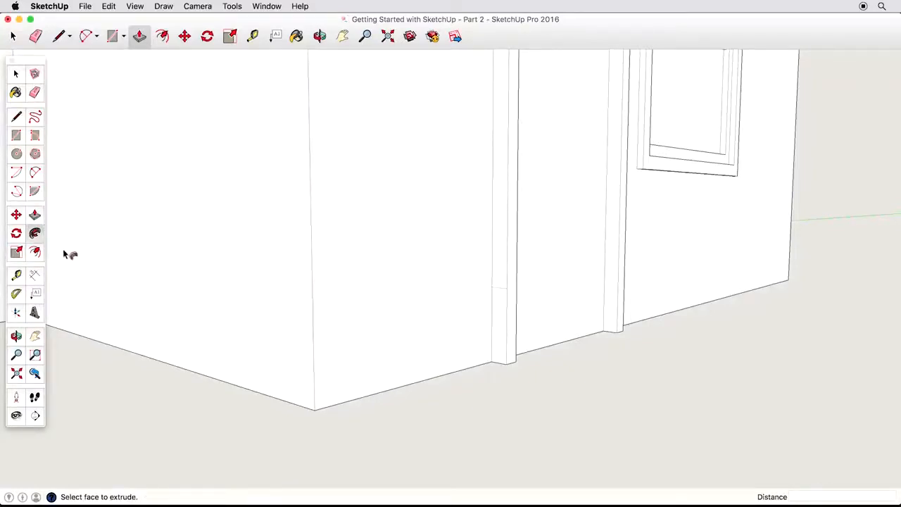
middle_drag(63, 254, 446, 322)
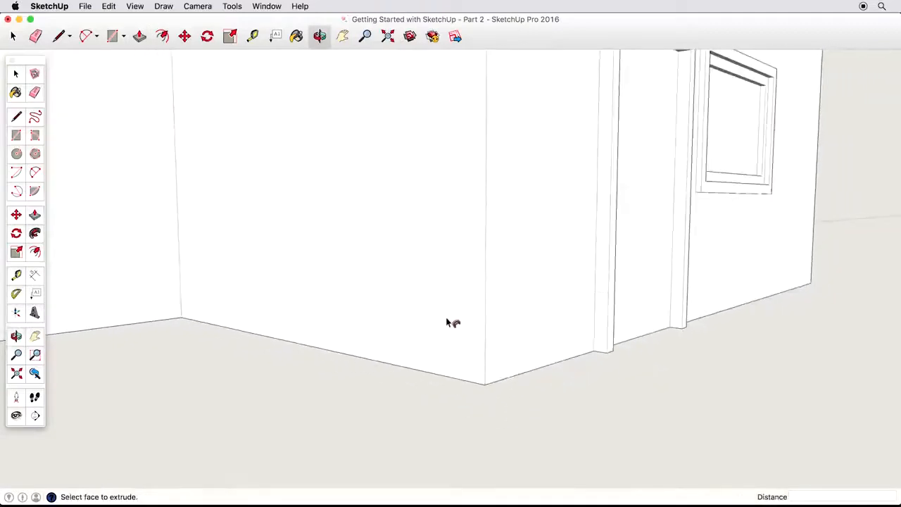
drag(601, 327, 182, 145)
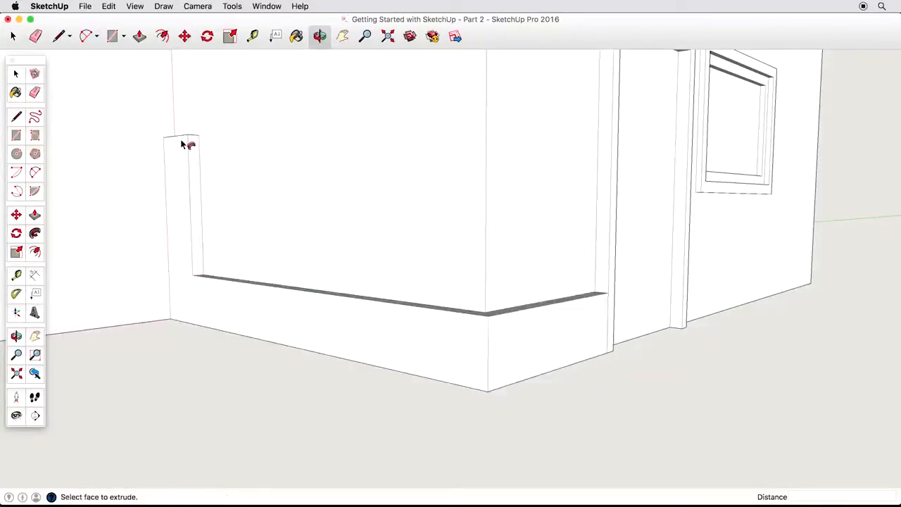
middle_drag(221, 202, 385, 286)
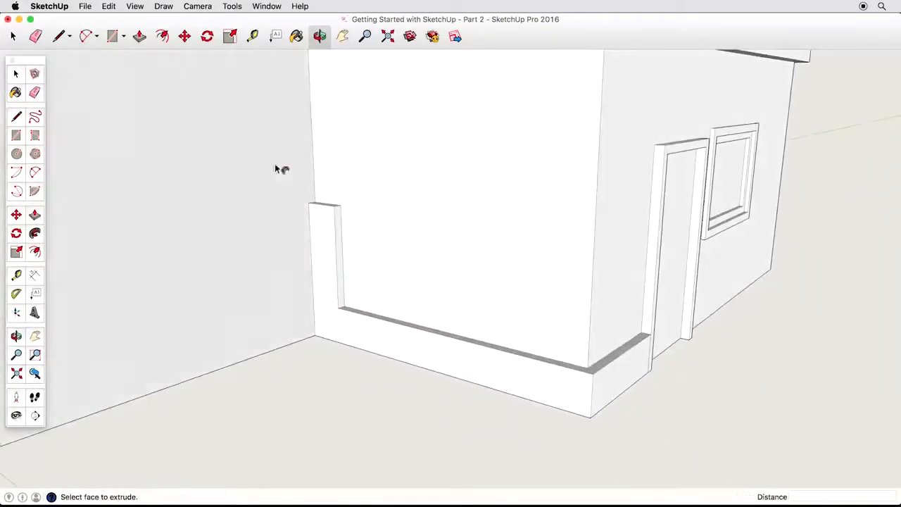
click(108, 6)
click(113, 19)
- Try guiding the profile with Follow Me along the house's bottom edges, seen from underneath, to the door's other side, and undo it
middle_drag(338, 232, 368, 215)
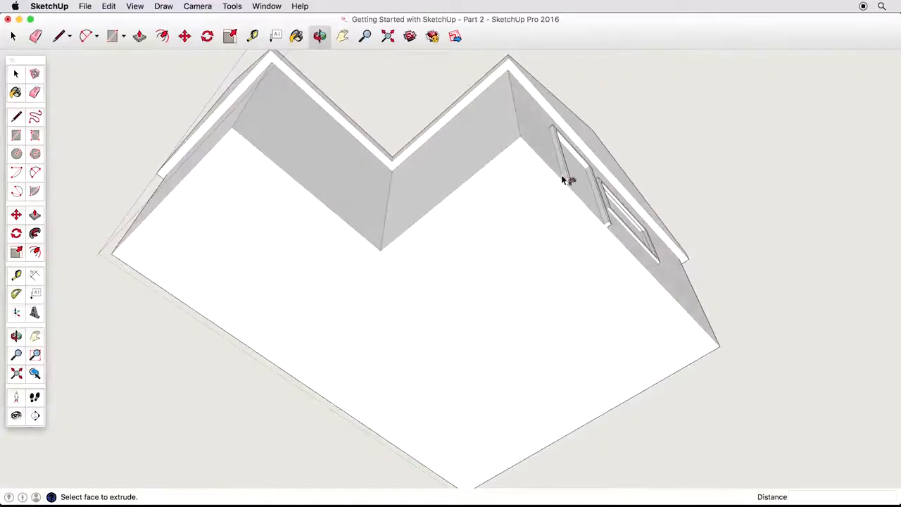
drag(567, 181, 609, 229)
middle_drag(609, 229, 525, 233)
click(110, 6)
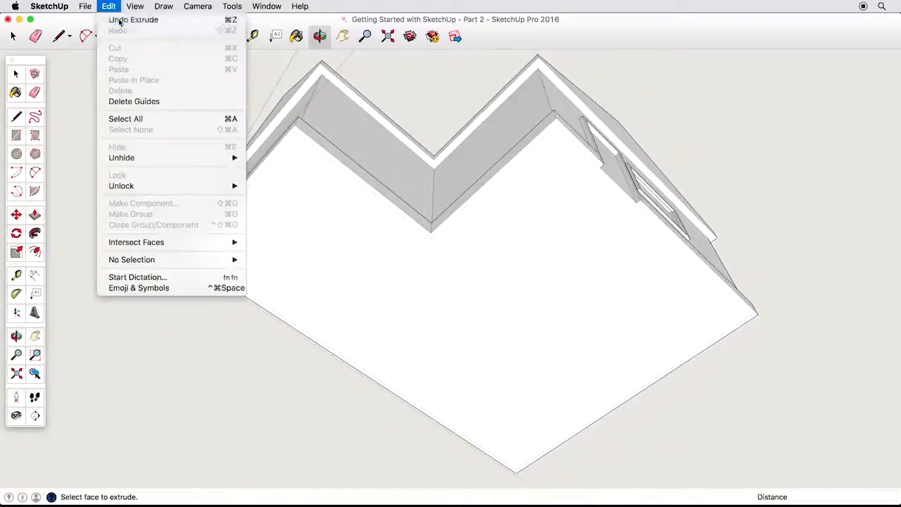
click(121, 20)
- Select the house's bottom edges except across the doorway as the path, and run Follow Me on the jamb's base profile to form the base trim
click(16, 74)
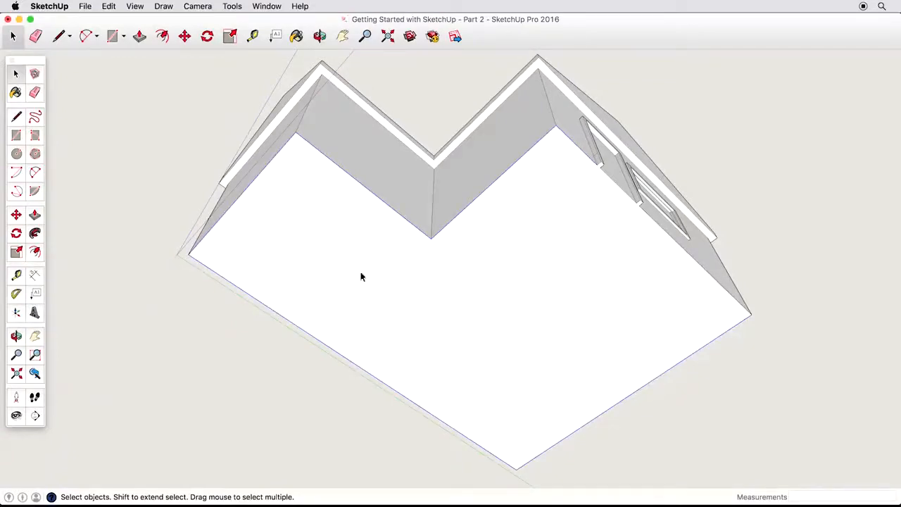
click(35, 233)
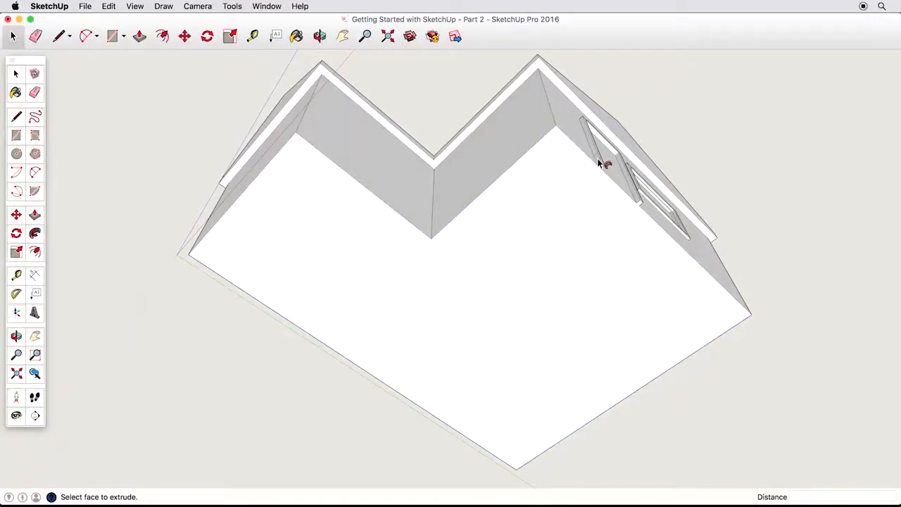
middle_drag(598, 162, 491, 378)
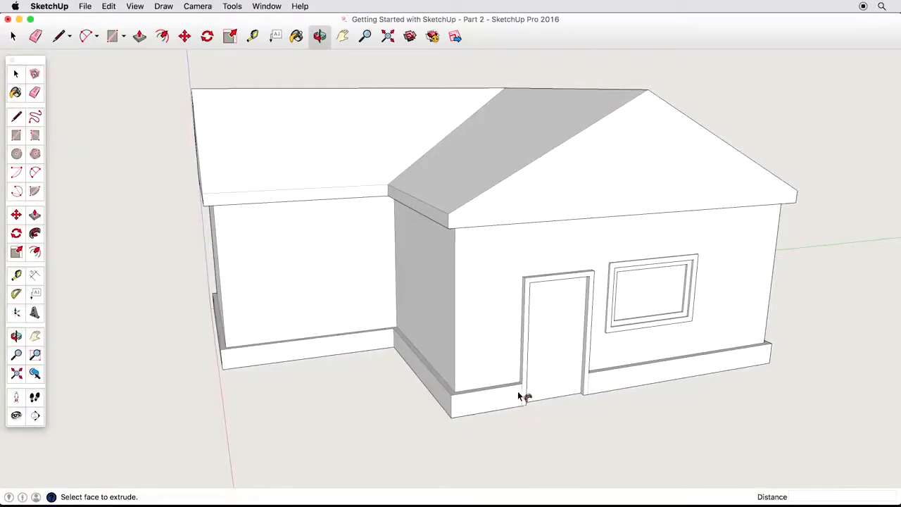
key(space)
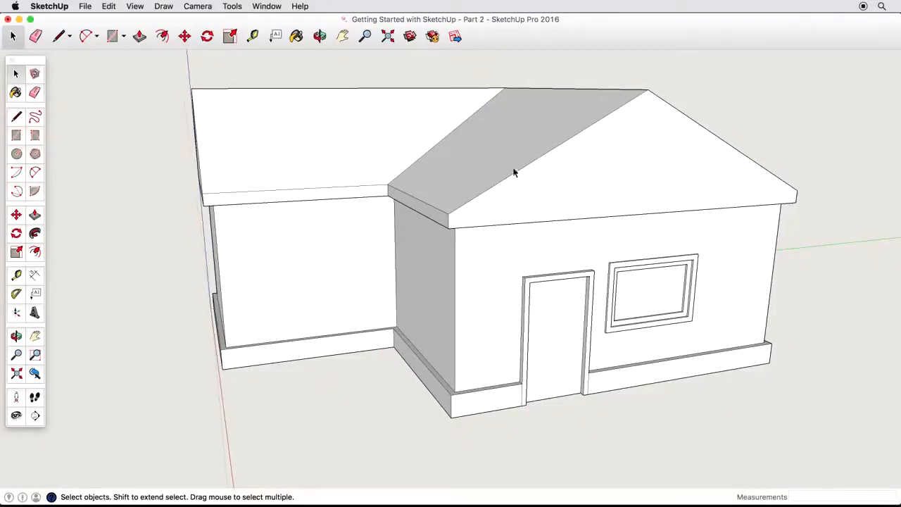
- Draw a line on the front gable face, starting on its bottom edge near the left corner
click(17, 118)
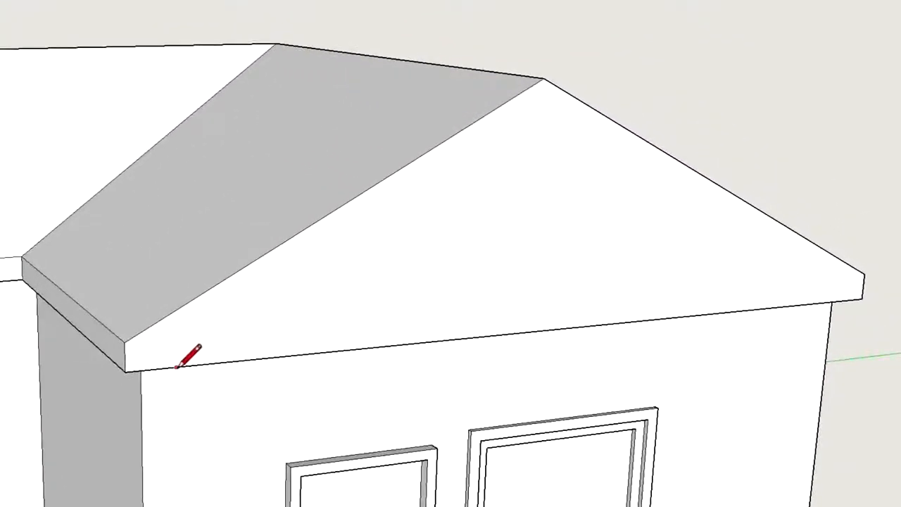
click(176, 367)
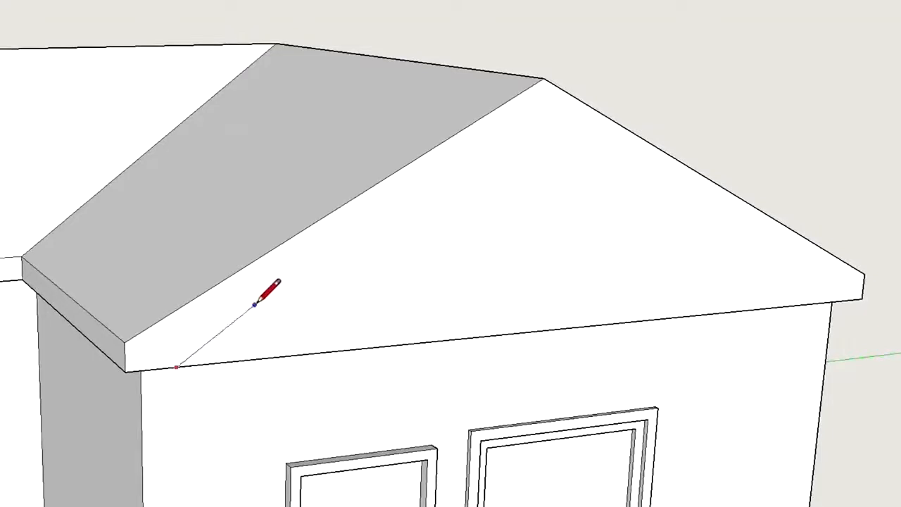